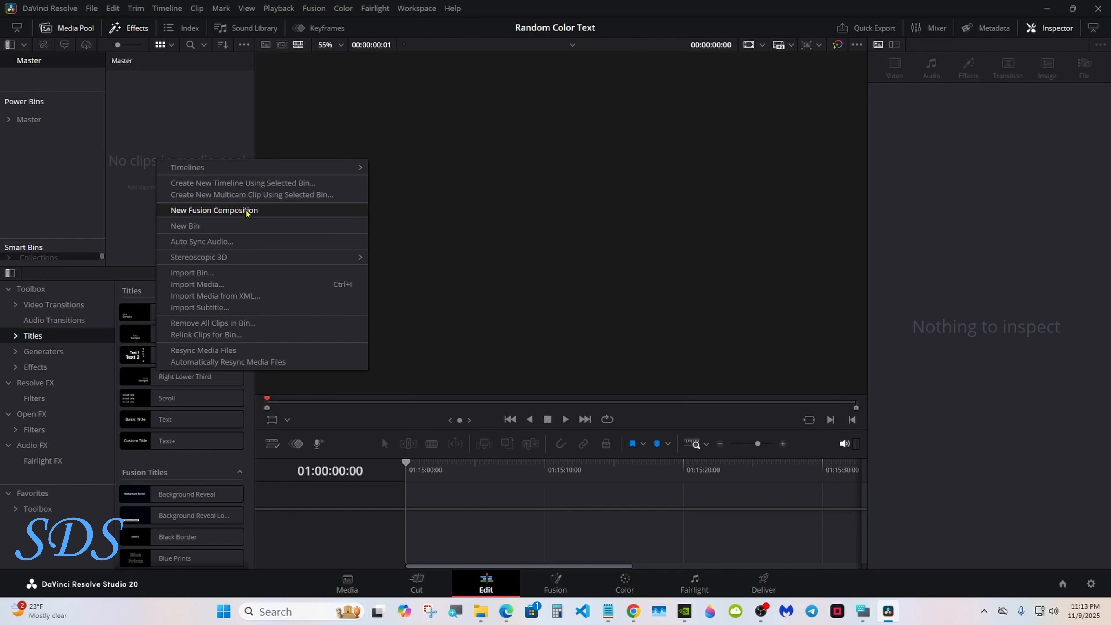
Create a new five-second Fusion composition clip in the media pool and place it on a new timeline.
{"action": "left_click", "coordinate": [249, 212]}
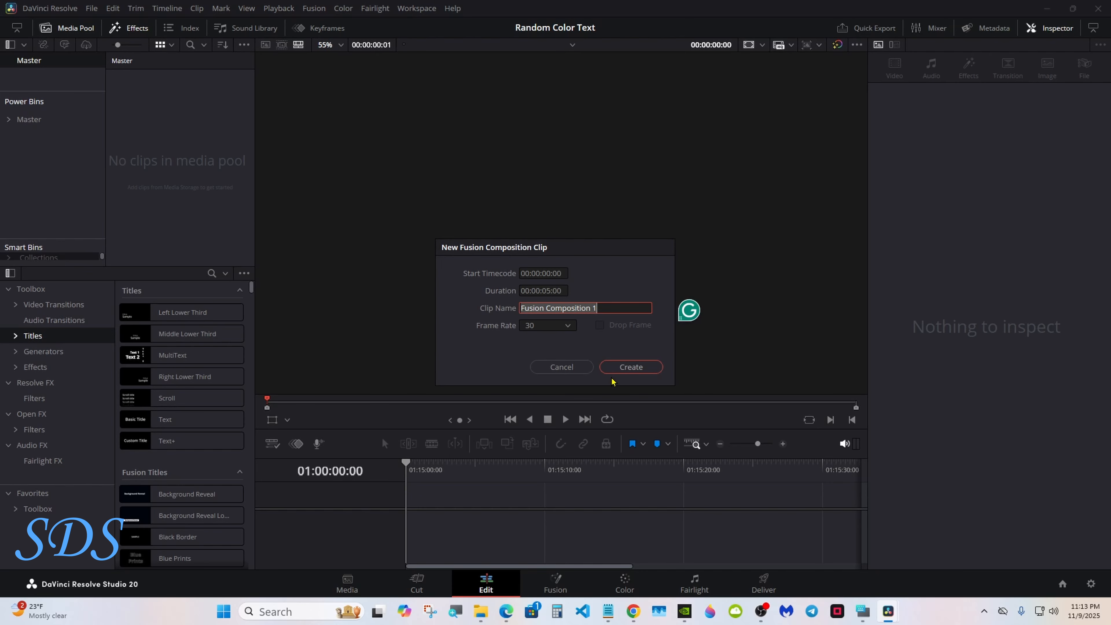
{"action": "left_click", "coordinate": [615, 369]}
{"action": "left_click_drag", "start_coordinate": [146, 93], "coordinate": [333, 248]}
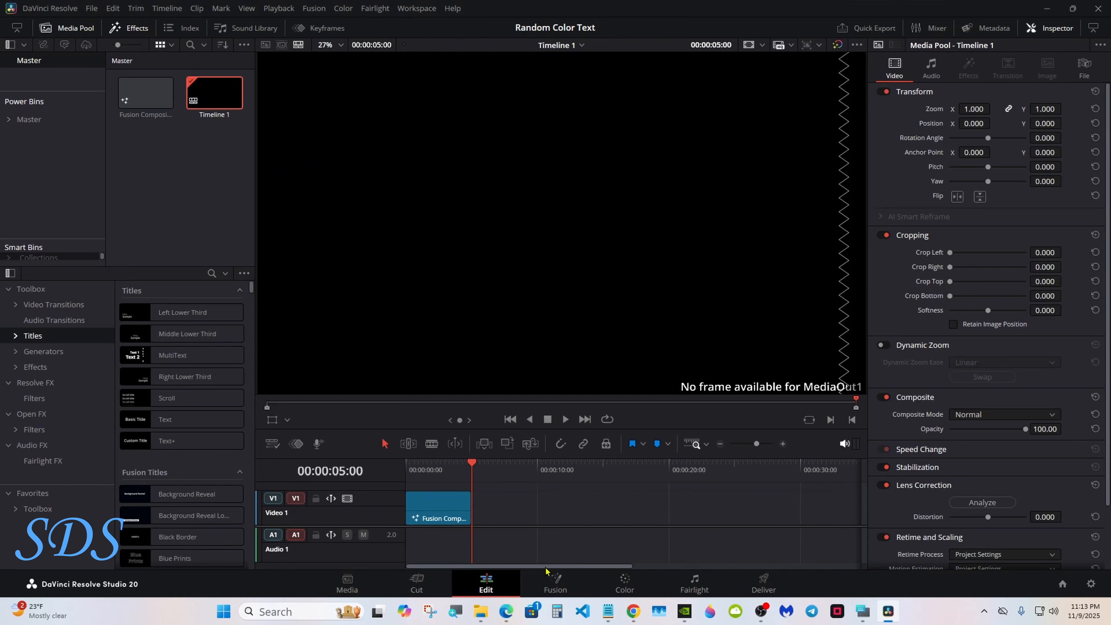
Open the composition on the Fusion page and bring up the on-screen keyboard over the workspace.
{"action": "left_click", "coordinate": [556, 582]}
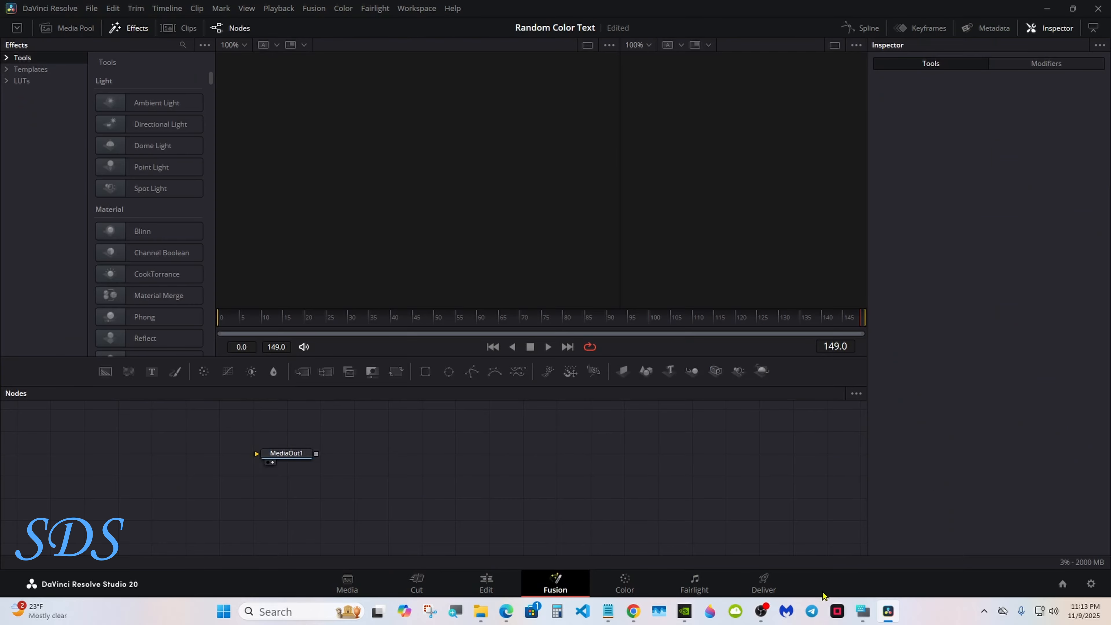
{"action": "left_click", "coordinate": [863, 612]}
{"action": "left_click_drag", "start_coordinate": [849, 328], "coordinate": [860, 444]}
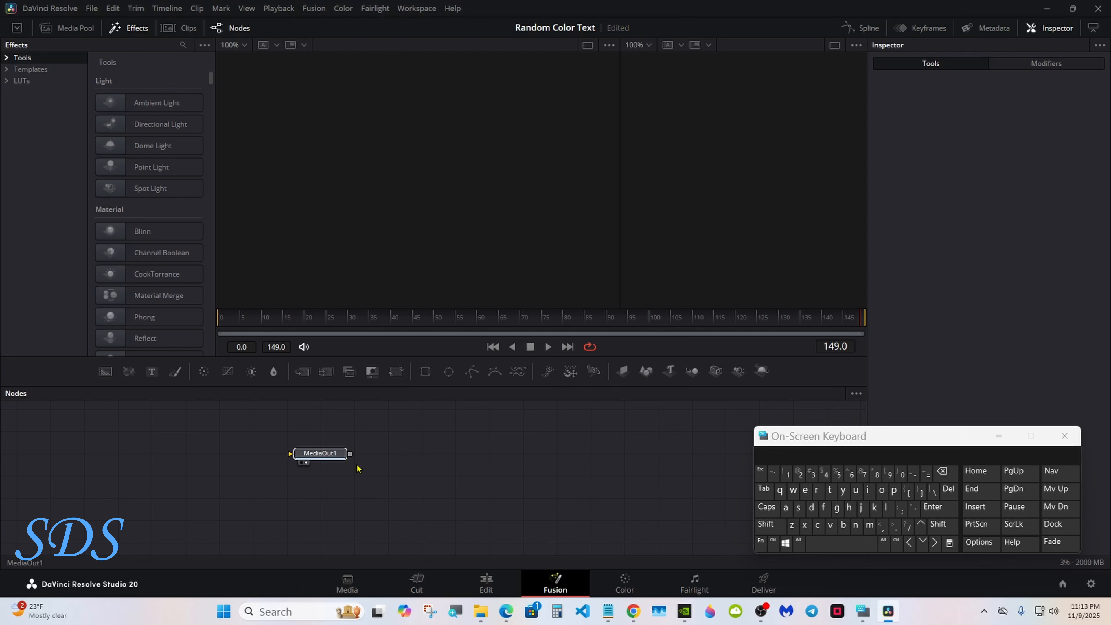
Move MediaOut1 farther along the node graph, feed a new Text+ node into it, and switch to a single viewer.
{"action": "left_click_drag", "start_coordinate": [306, 454], "coordinate": [611, 476]}
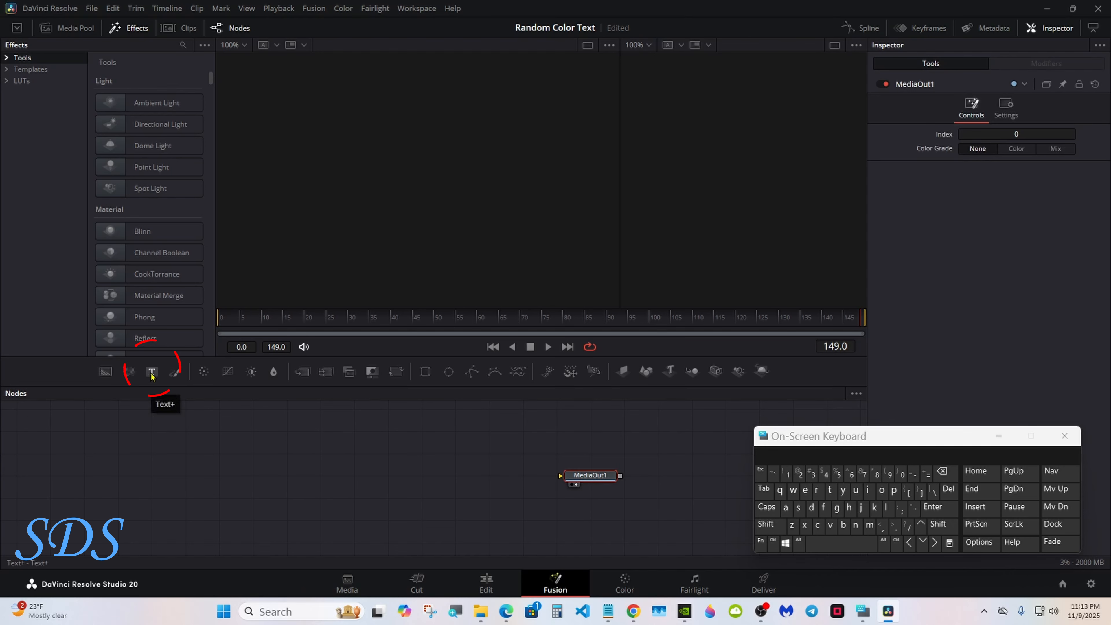
{"action": "left_click_drag", "start_coordinate": [154, 373], "coordinate": [576, 483]}
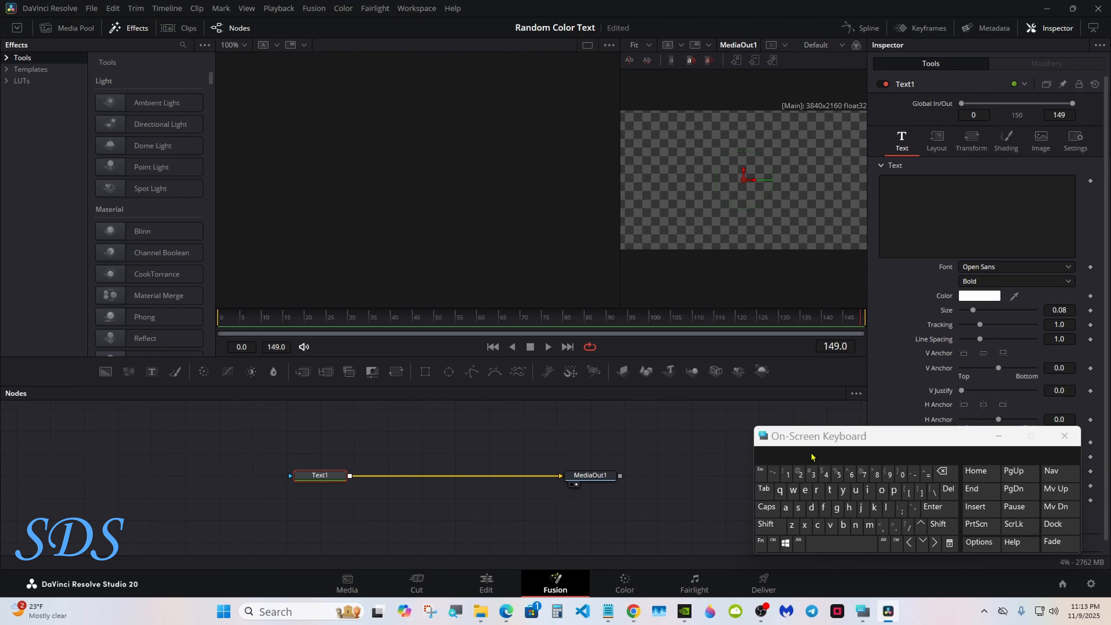
{"action": "left_click_drag", "start_coordinate": [787, 447], "coordinate": [752, 460]}
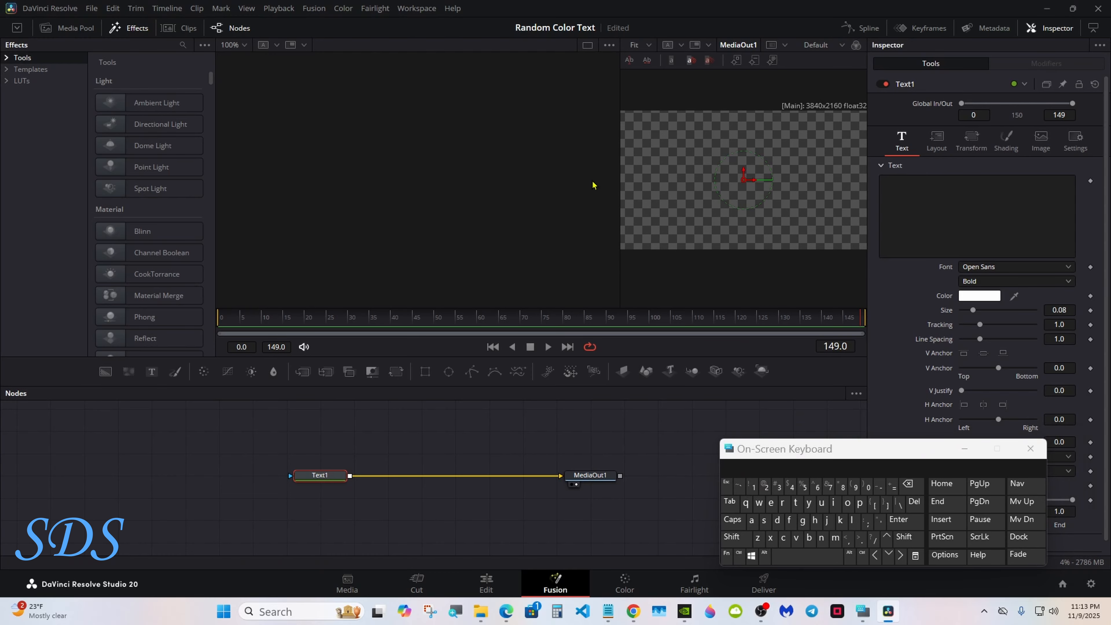
{"action": "left_click_drag", "start_coordinate": [620, 179], "coordinate": [520, 177]}
{"action": "left_click", "coordinate": [835, 46]}
Enter "Custom Text" as the styled text of the Text1 node.
{"action": "left_click", "coordinate": [904, 188]}
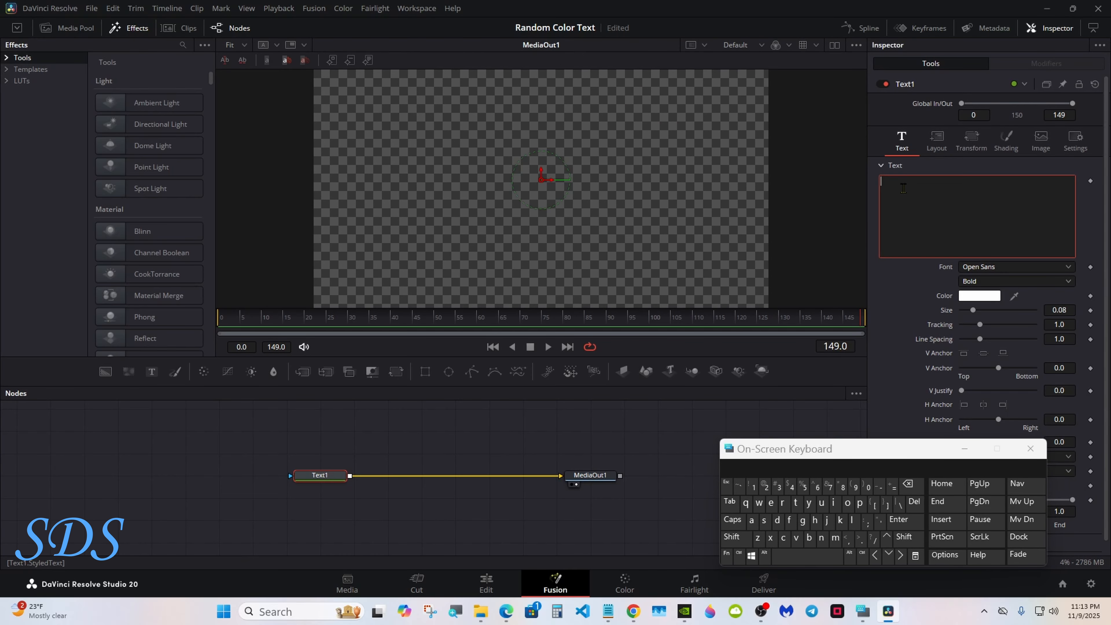
{"action": "left_click", "coordinate": [732, 538]}
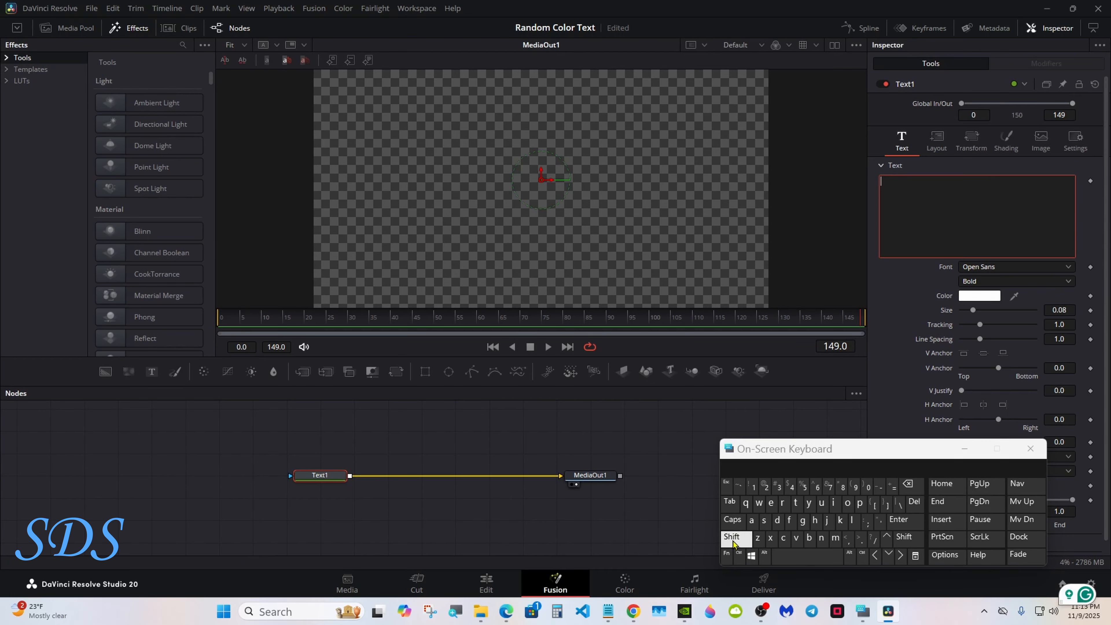
{"action": "left_click", "coordinate": [783, 537]}
{"action": "left_click", "coordinate": [821, 503]}
{"action": "left_click", "coordinate": [764, 521]}
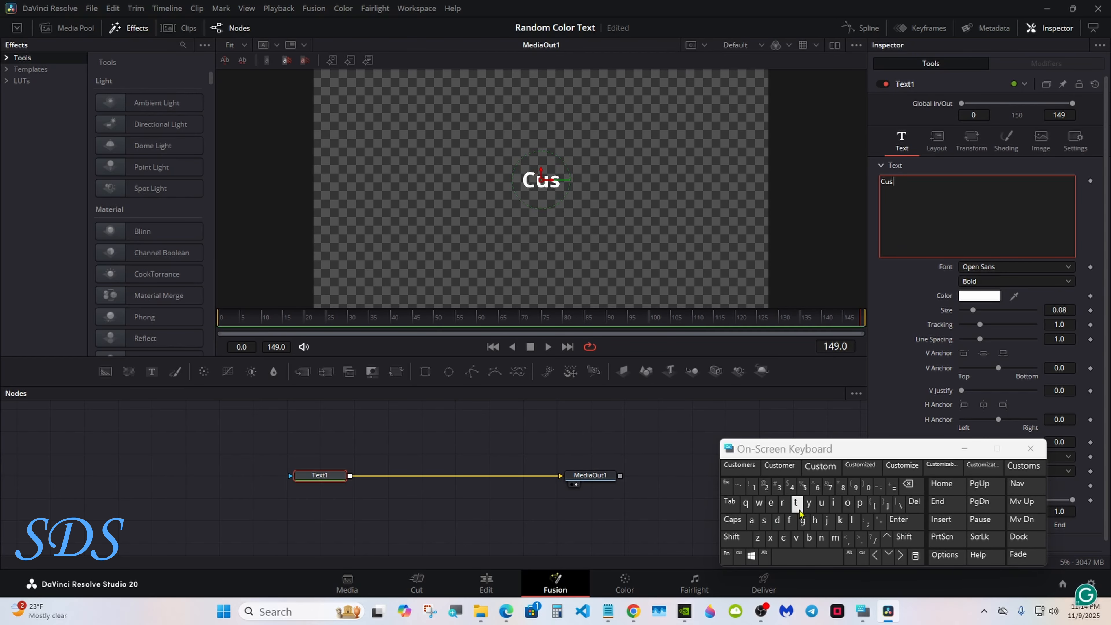
{"action": "left_click", "coordinate": [796, 503]}
{"action": "left_click", "coordinate": [782, 466]}
{"action": "left_click", "coordinate": [731, 537]}
{"action": "left_click", "coordinate": [797, 503]}
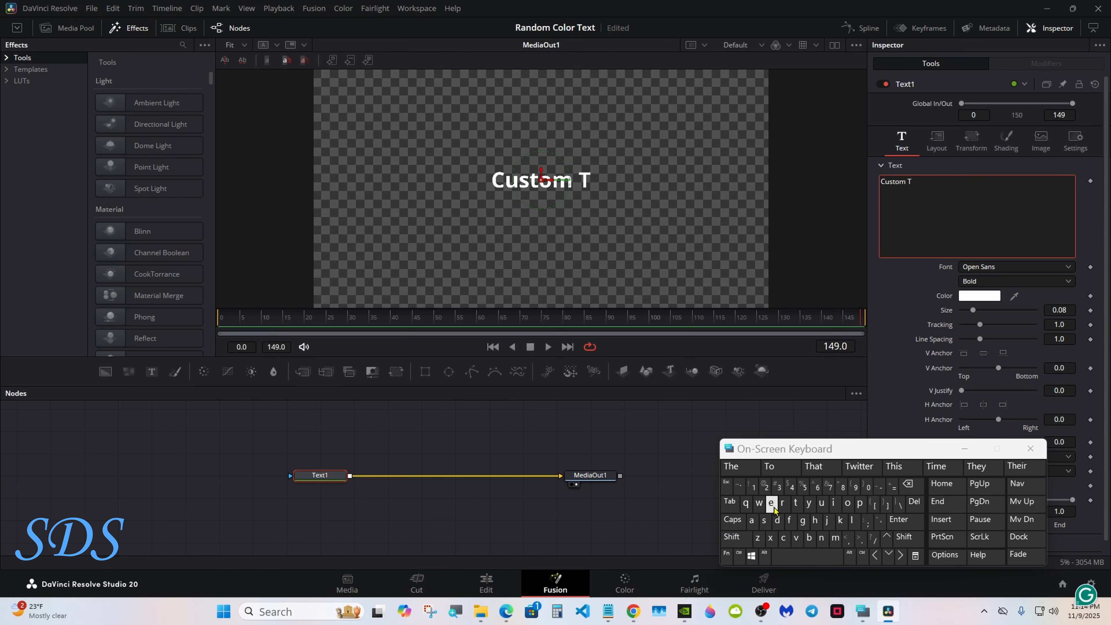
{"action": "left_click", "coordinate": [771, 502]}
{"action": "left_click", "coordinate": [771, 538]}
{"action": "left_click", "coordinate": [796, 502]}
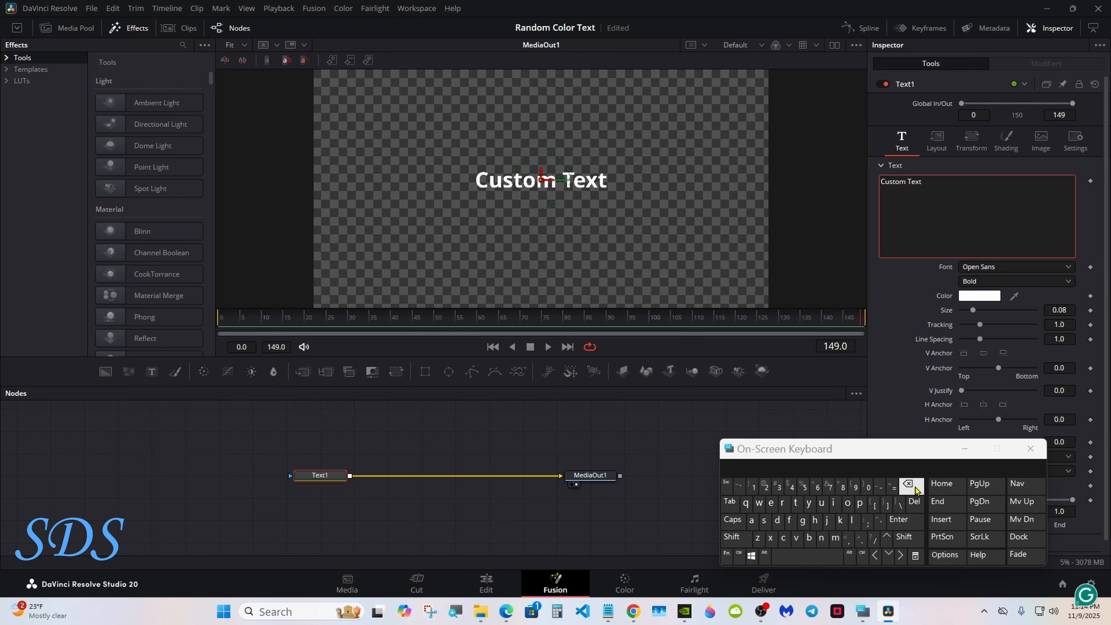
Set the font style of the Text1 node to Semibold.
{"action": "left_click_drag", "start_coordinate": [898, 451], "coordinate": [747, 470]}
{"action": "left_click", "coordinate": [1015, 281]}
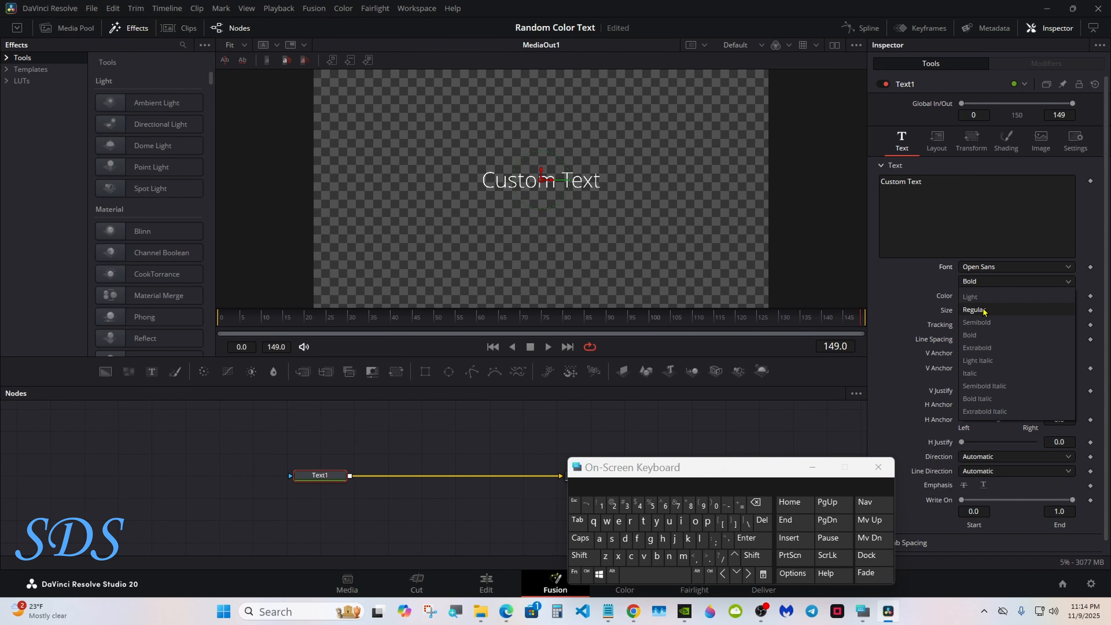
{"action": "left_click", "coordinate": [985, 316]}
{"action": "left_click_drag", "start_coordinate": [602, 473], "coordinate": [730, 466]}
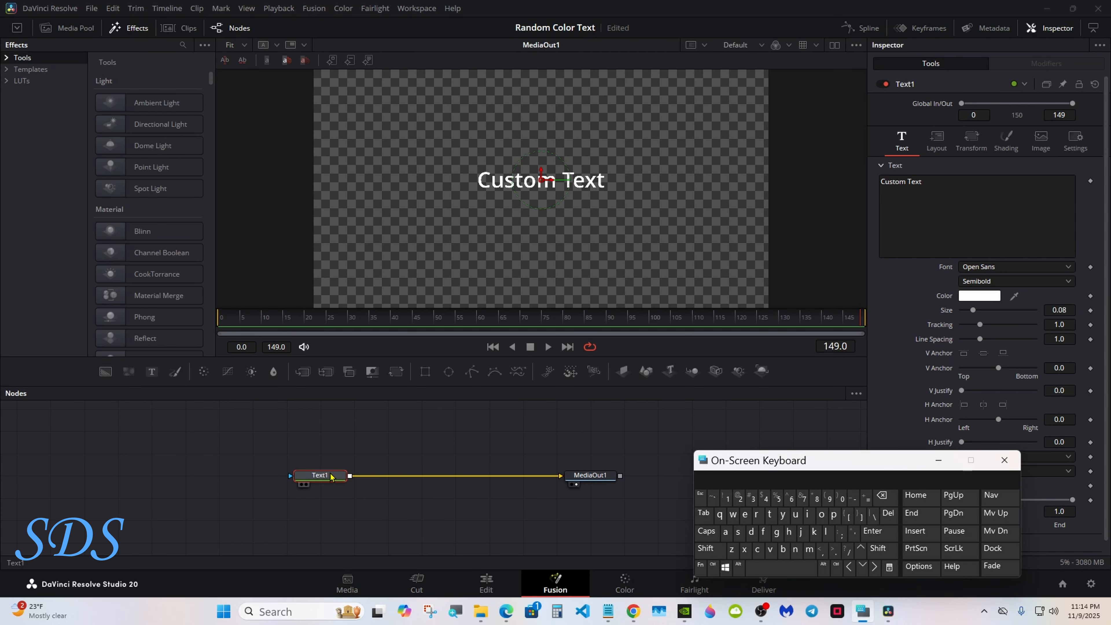
Copy the Text1 node and paste it as an instance above the original.
{"action": "right_click", "coordinate": [331, 477]}
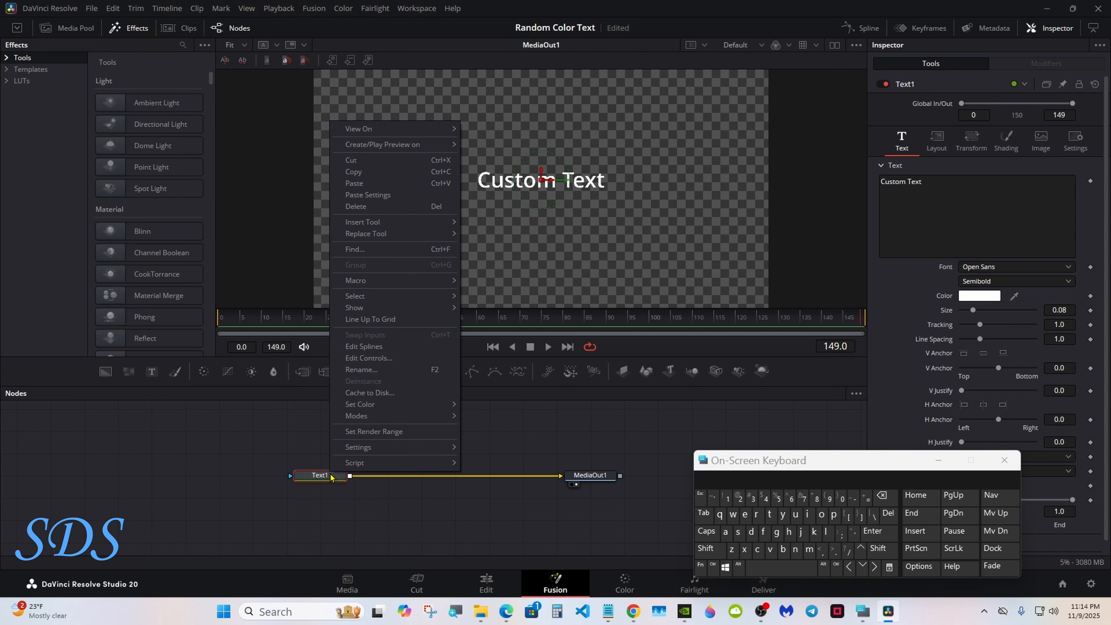
{"action": "left_click", "coordinate": [375, 179]}
{"action": "left_click", "coordinate": [323, 427]}
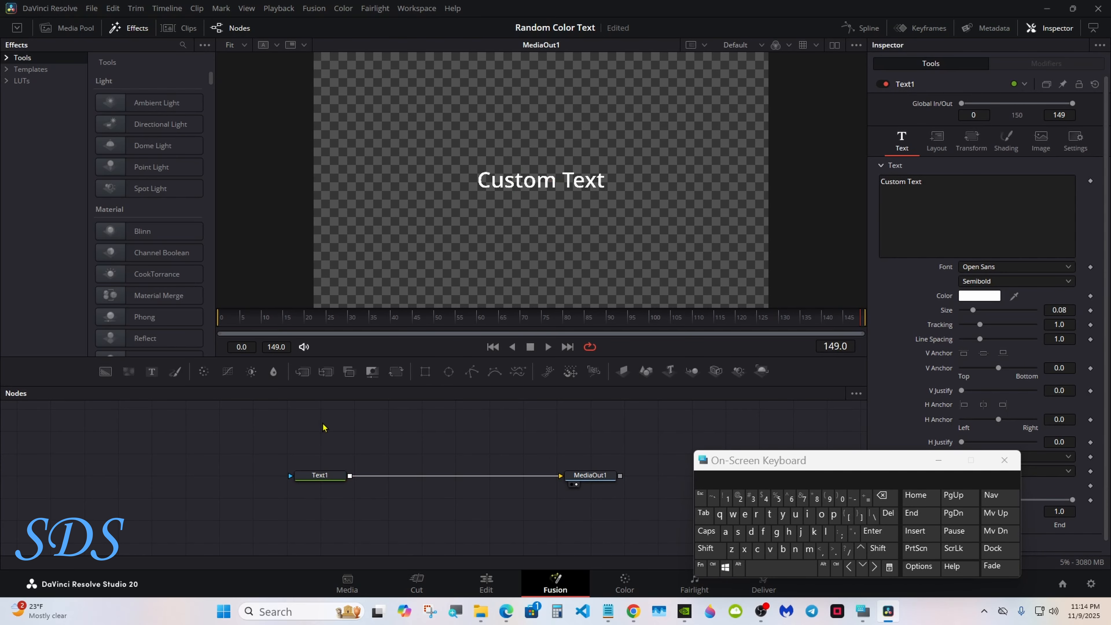
{"action": "right_click", "coordinate": [323, 427]}
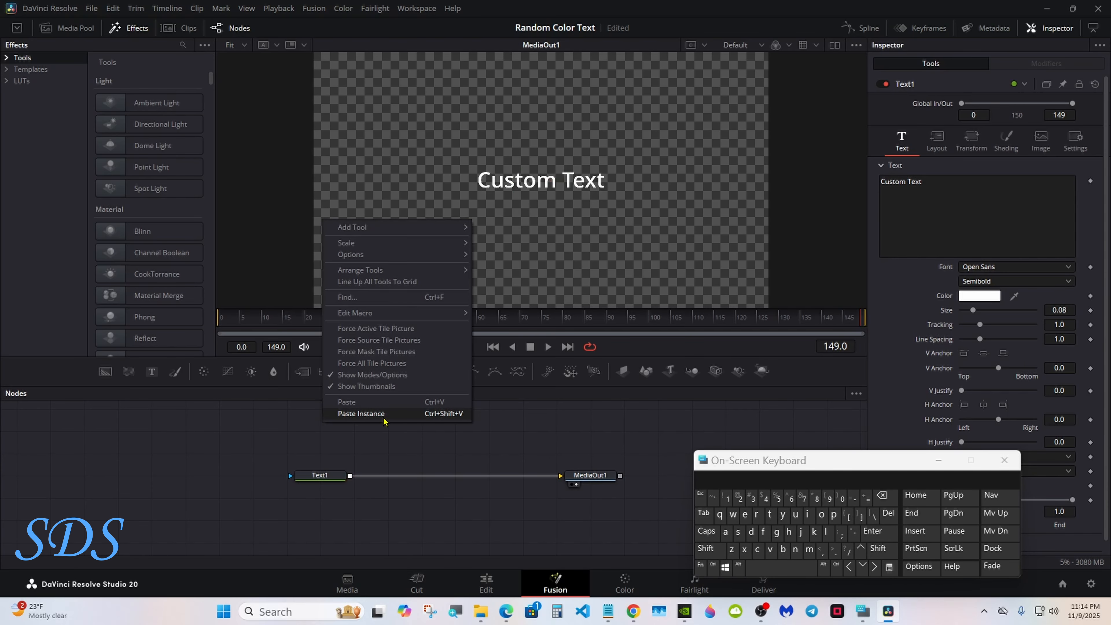
{"action": "left_click", "coordinate": [383, 416]}
Deinstance the Red, Green, Blue and Alpha parameters in the shading of Instance_Text1.
{"action": "left_click_drag", "start_coordinate": [737, 464], "coordinate": [507, 480]}
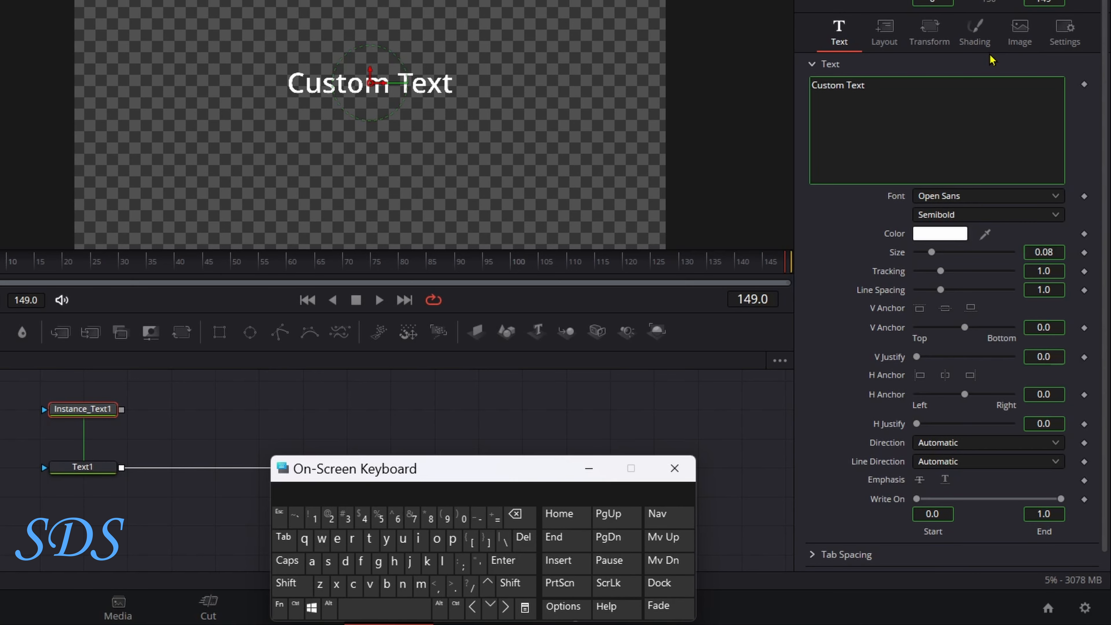
{"action": "left_click", "coordinate": [982, 49]}
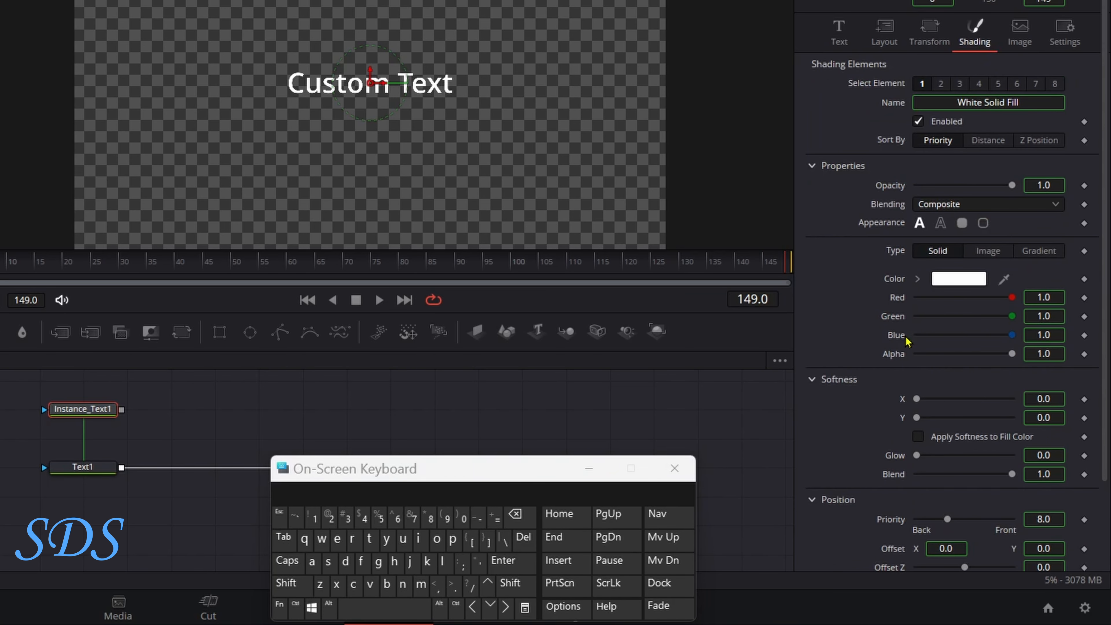
{"action": "right_click", "coordinate": [893, 298]}
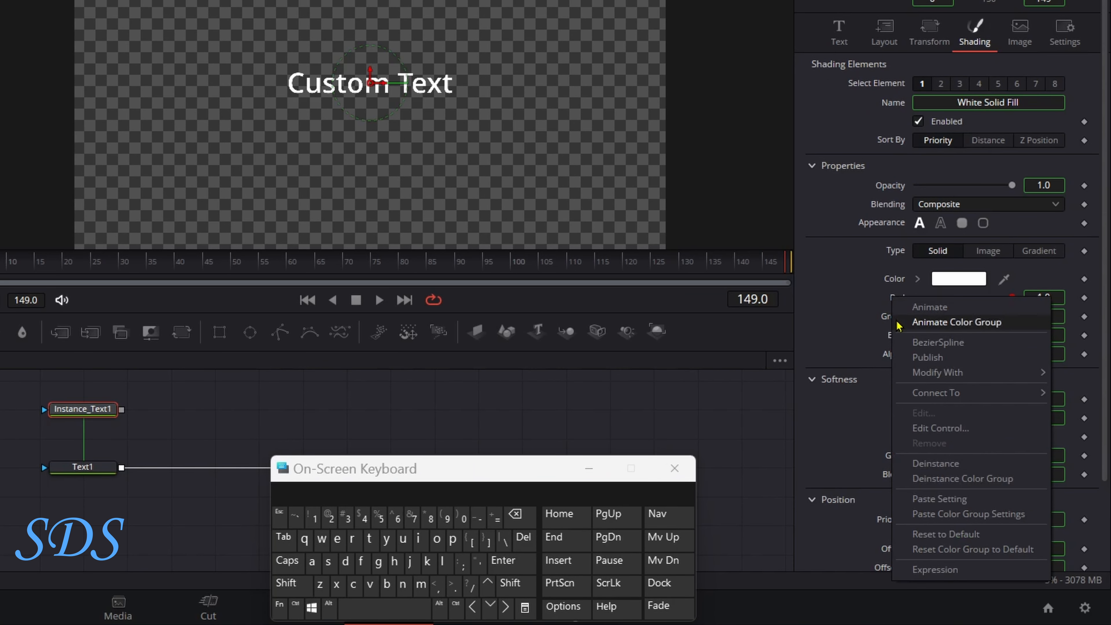
{"action": "left_click", "coordinate": [927, 464]}
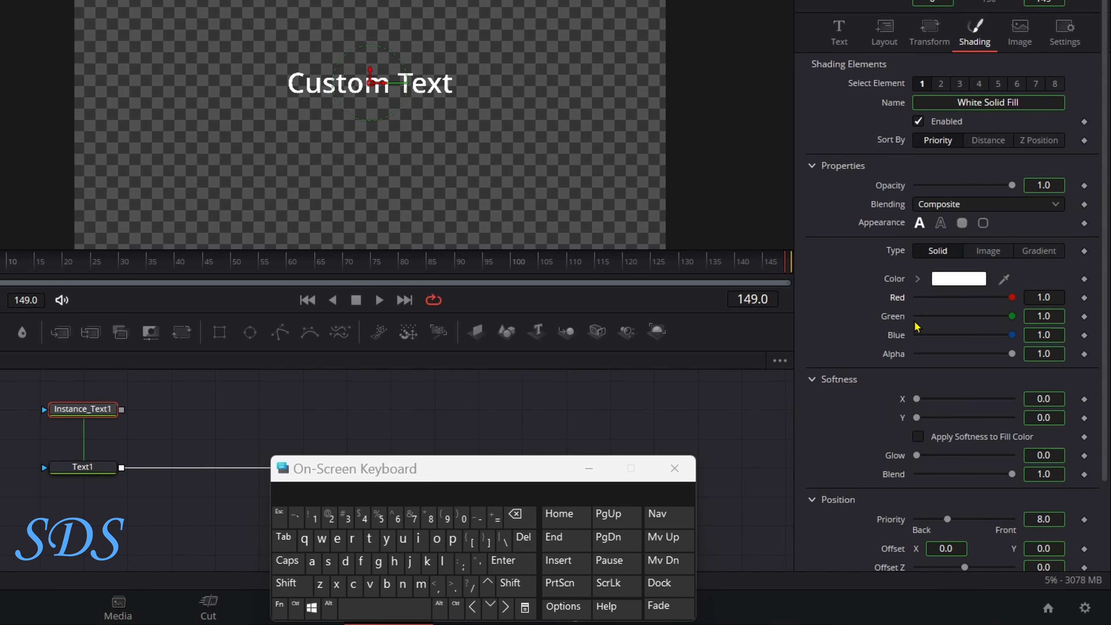
{"action": "right_click", "coordinate": [900, 324]}
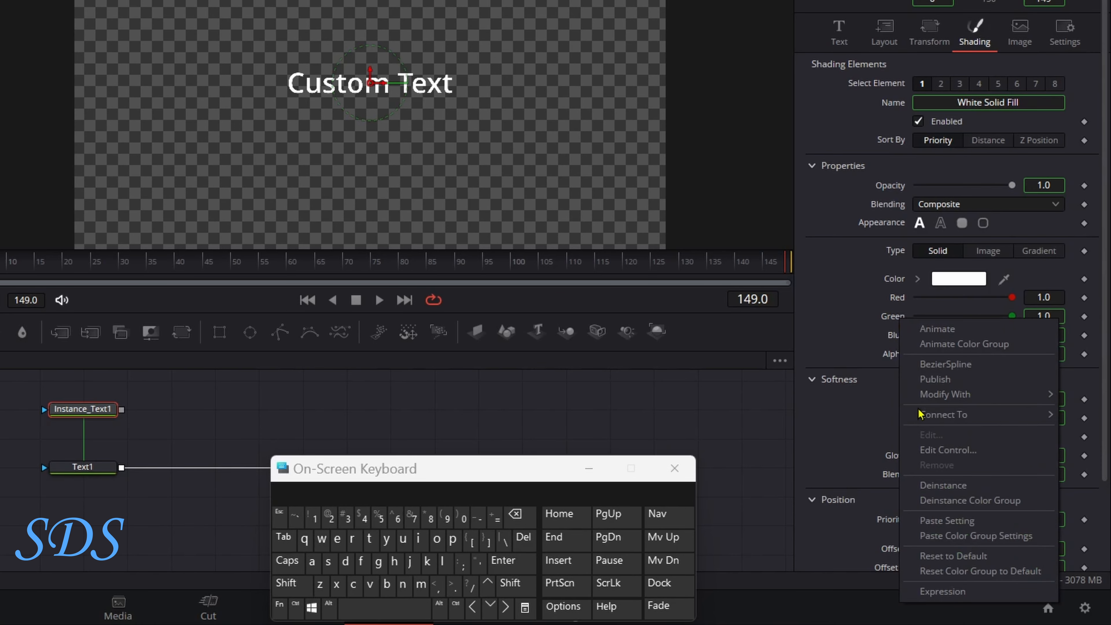
{"action": "left_click", "coordinate": [939, 486]}
{"action": "right_click", "coordinate": [904, 344]}
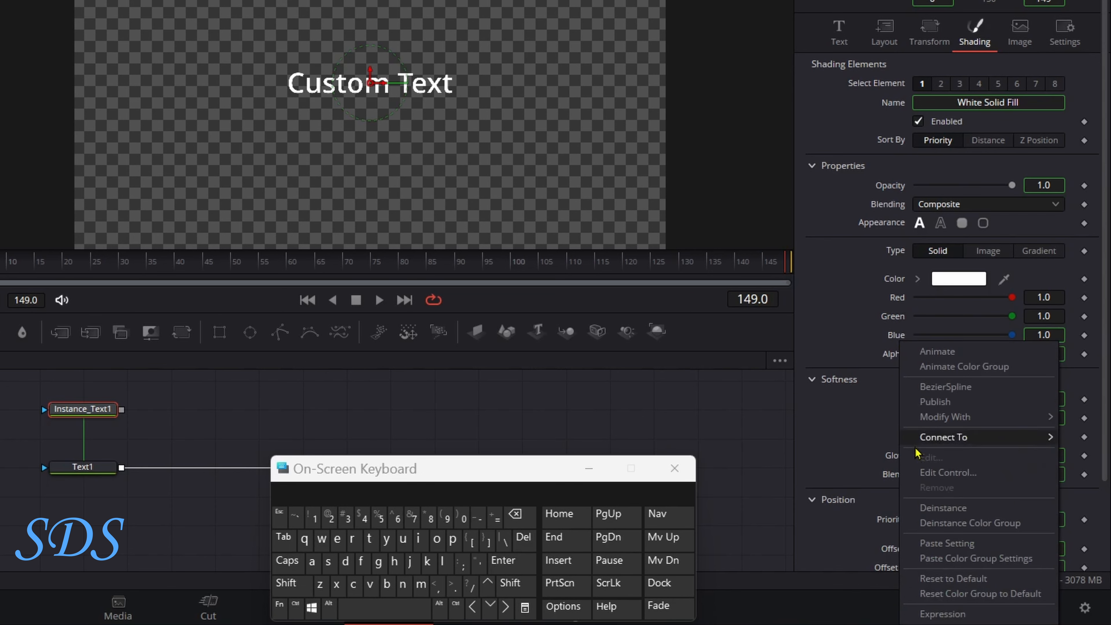
{"action": "left_click", "coordinate": [936, 508]}
{"action": "right_click", "coordinate": [900, 354]}
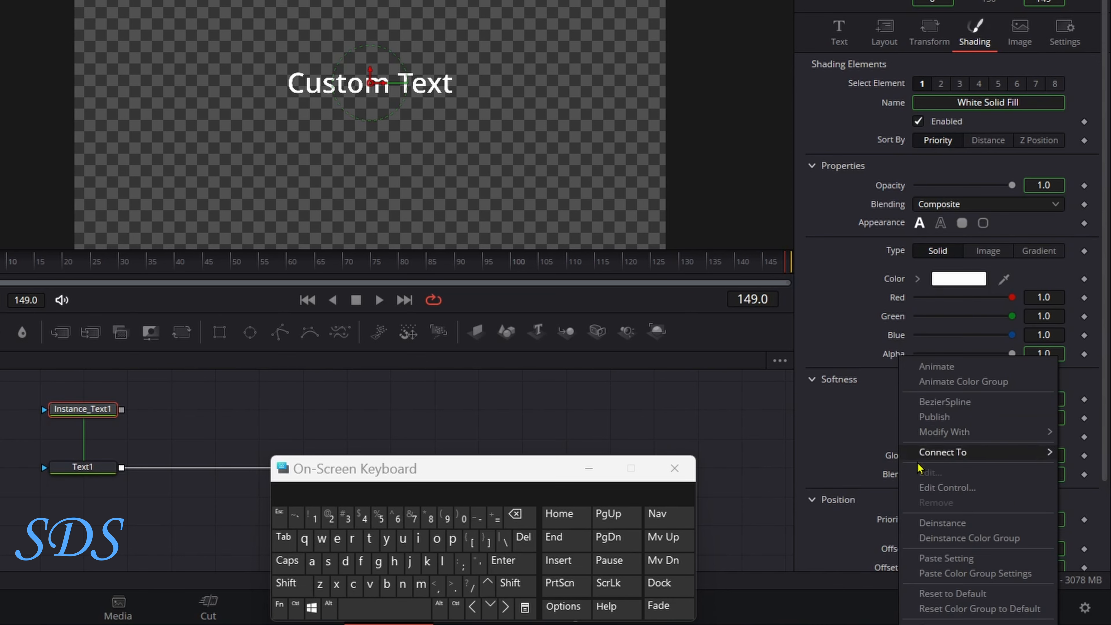
{"action": "left_click", "coordinate": [935, 516]}
Insert a Switch node between Text1 and MediaOut1, and connect Instance_Text1 as its second input.
{"action": "left_click", "coordinate": [316, 480]}
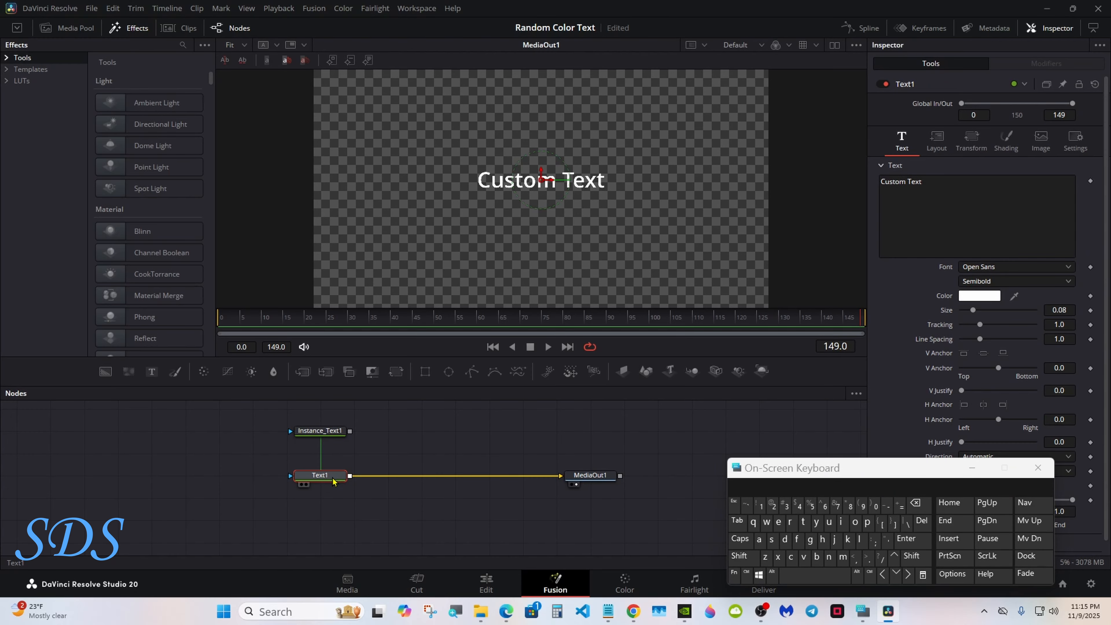
{"action": "left_click", "coordinate": [740, 556]}
{"action": "left_click", "coordinate": [794, 577]}
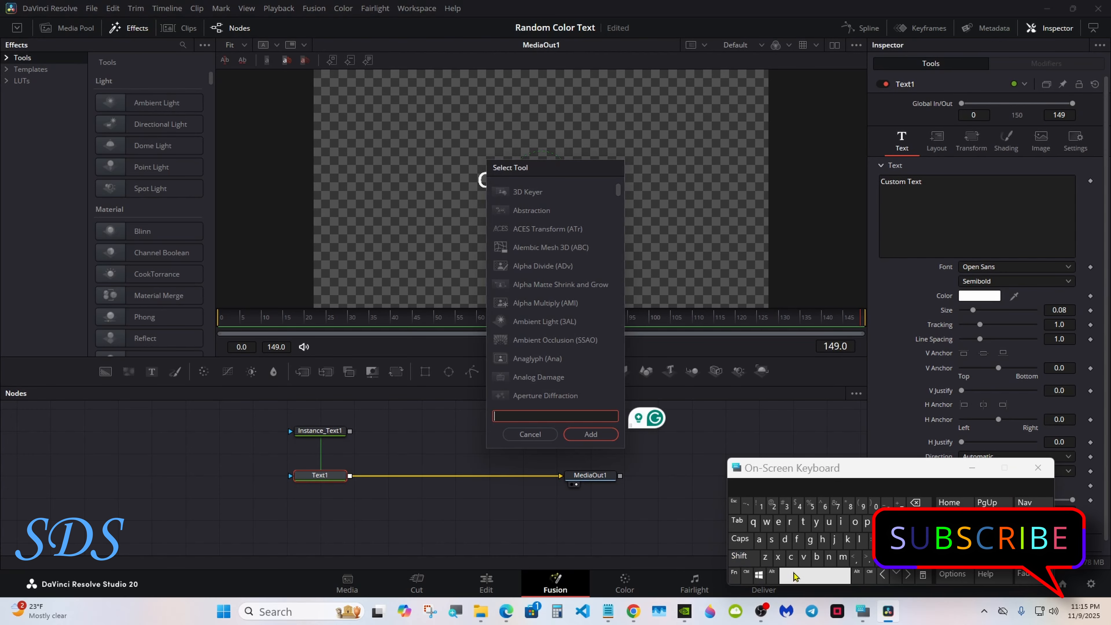
{"action": "type", "text": "sw"}
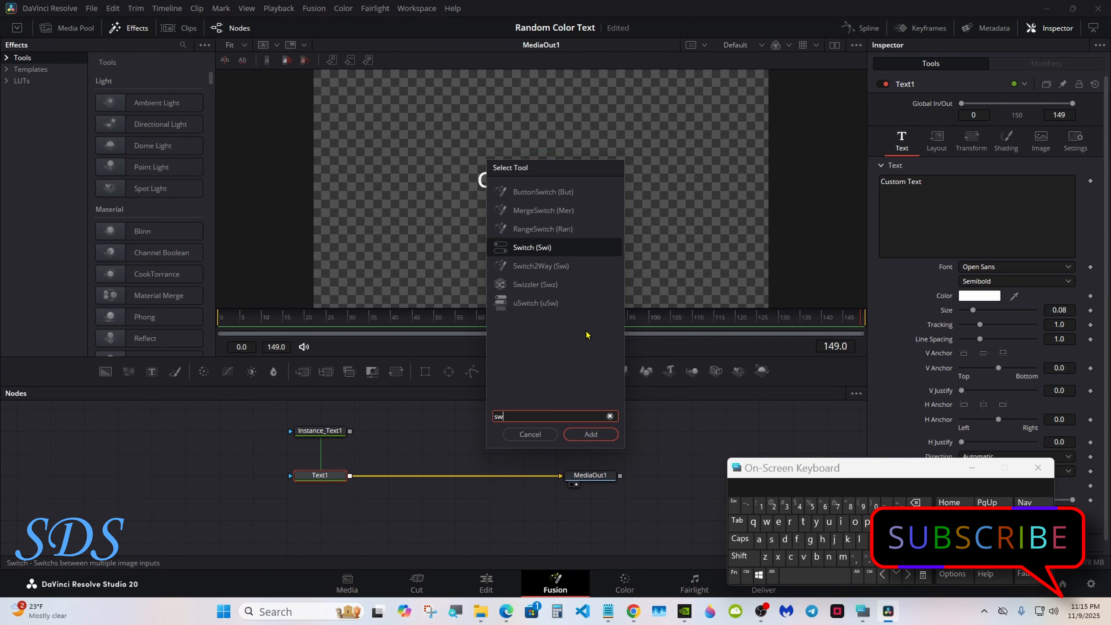
{"action": "type", "text": "itch"}
{"action": "left_click", "coordinate": [547, 251]}
{"action": "left_click", "coordinate": [582, 434]}
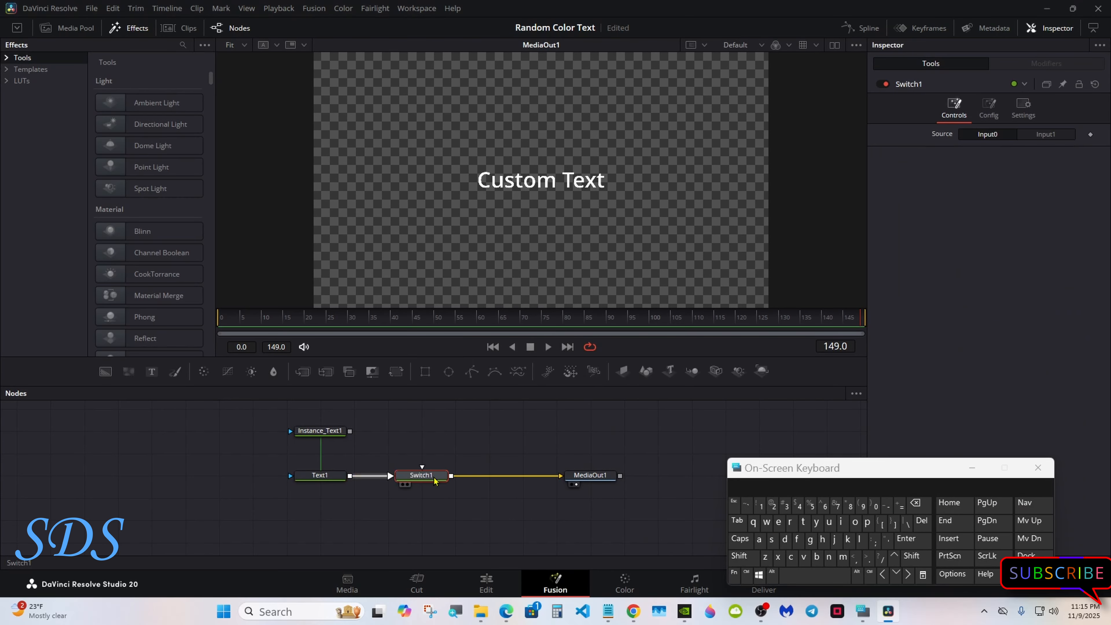
{"action": "left_click_drag", "start_coordinate": [435, 482], "coordinate": [537, 481]}
{"action": "left_click_drag", "start_coordinate": [350, 431], "coordinate": [525, 468]}
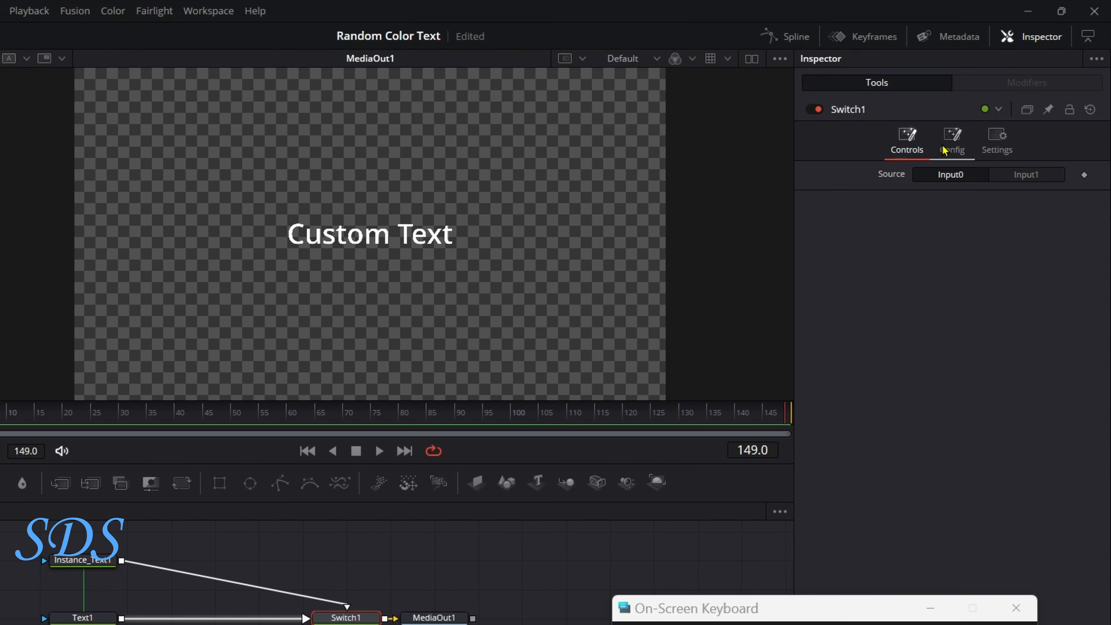
Rename the first input of the Switch1 node to "Main Text".
{"action": "left_click", "coordinate": [988, 125]}
{"action": "left_click", "coordinate": [1011, 193]}
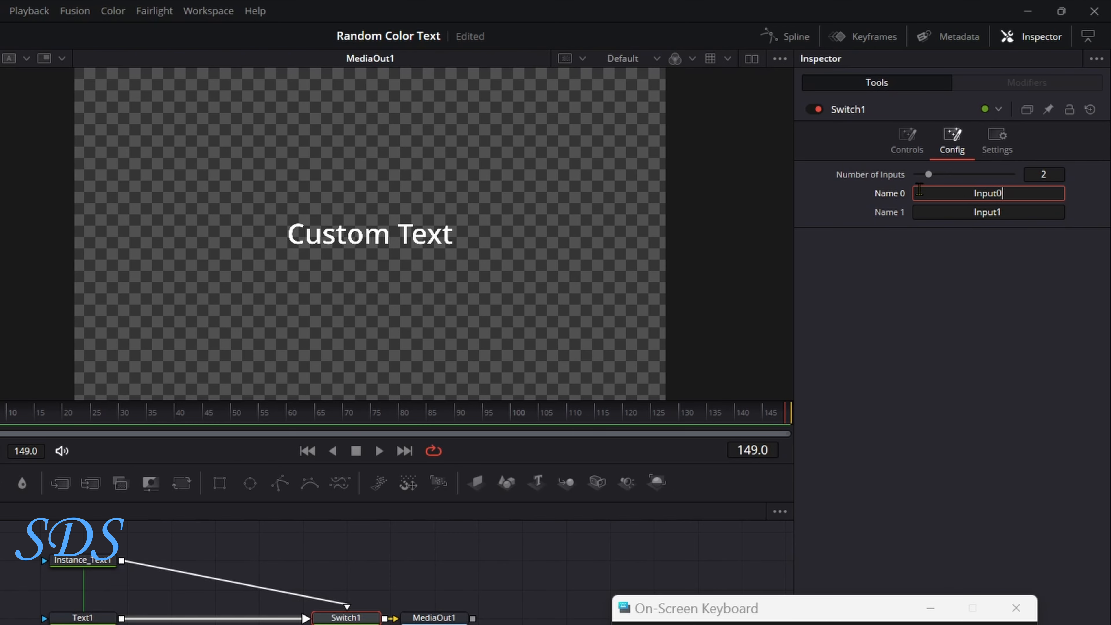
{"action": "mouse_move", "coordinate": [929, 175]}
{"action": "left_mouse_down"}
{"action": "mouse_move", "coordinate": [942, 178]}
{"action": "mouse_move", "coordinate": [929, 180]}
{"action": "left_mouse_up"}
{"action": "left_click", "coordinate": [1007, 193]}
{"action": "key", "text": "BackSpace"}
{"action": "key", "text": "BackSpace"}
{"action": "key", "text": "BackSpace"}
{"action": "key", "text": "BackSpace"}
{"action": "key", "text": "BackSpace"}
{"action": "key", "text": "BackSpace"}
{"action": "type", "text": "M"}
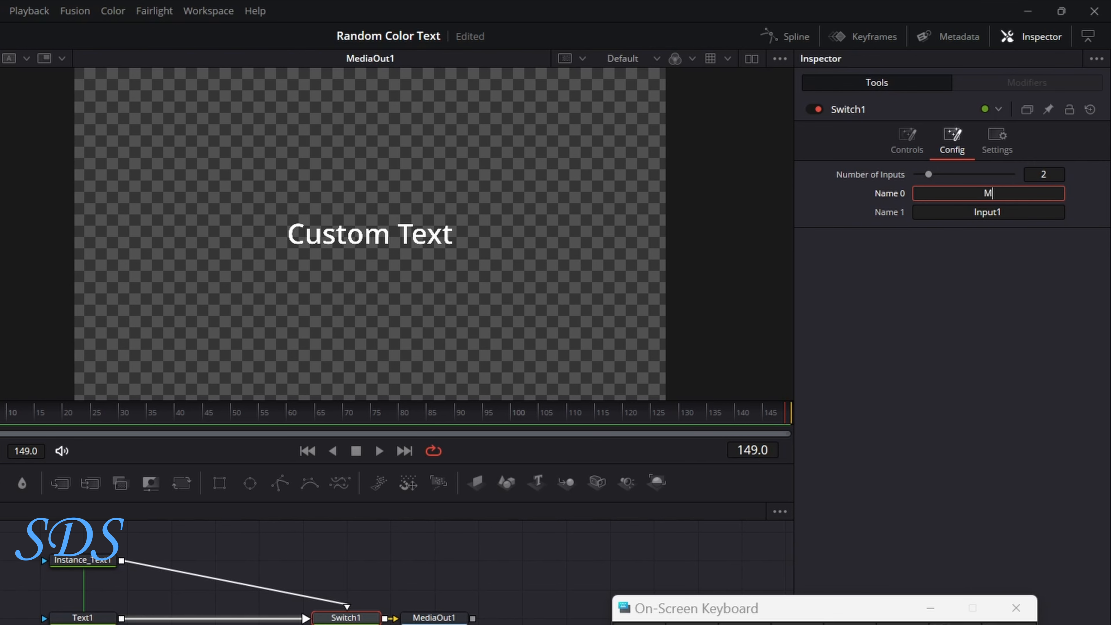
{"action": "type", "text": "ain Text"}
Rename the second input of Switch1 to "Random Color" and return to the node's source controls.
{"action": "left_click", "coordinate": [1009, 212]}
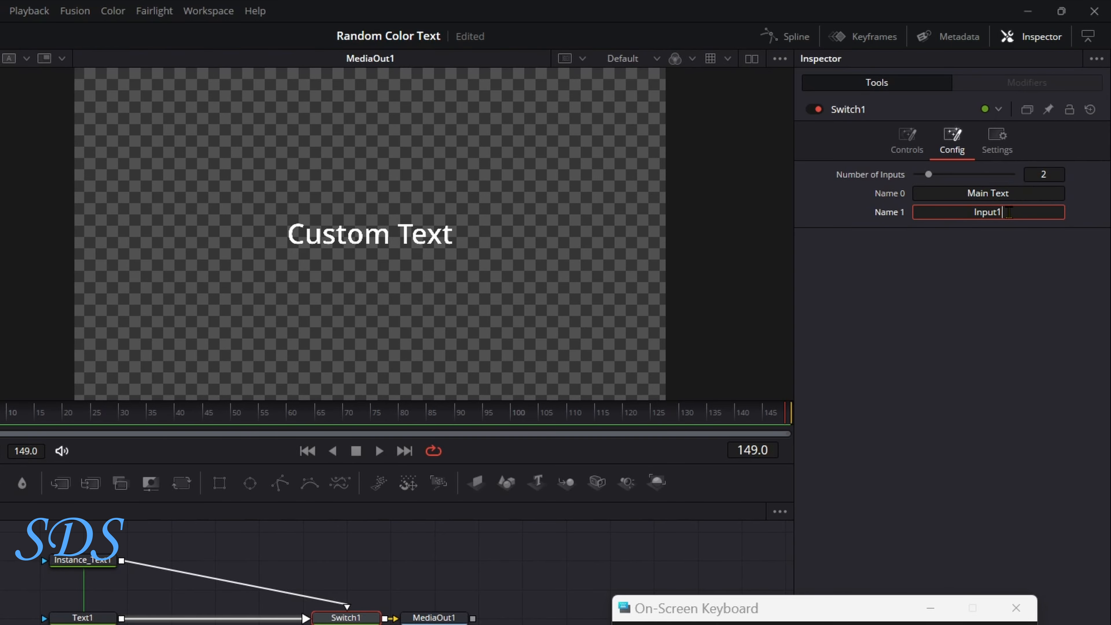
{"action": "key", "text": "BackSpace"}
{"action": "key", "text": "BackSpace"}
{"action": "key", "text": "BackSpace"}
{"action": "key", "text": "BackSpace"}
{"action": "key", "text": "BackSpace"}
{"action": "key", "text": "BackSpace"}
{"action": "type", "text": "Ra"}
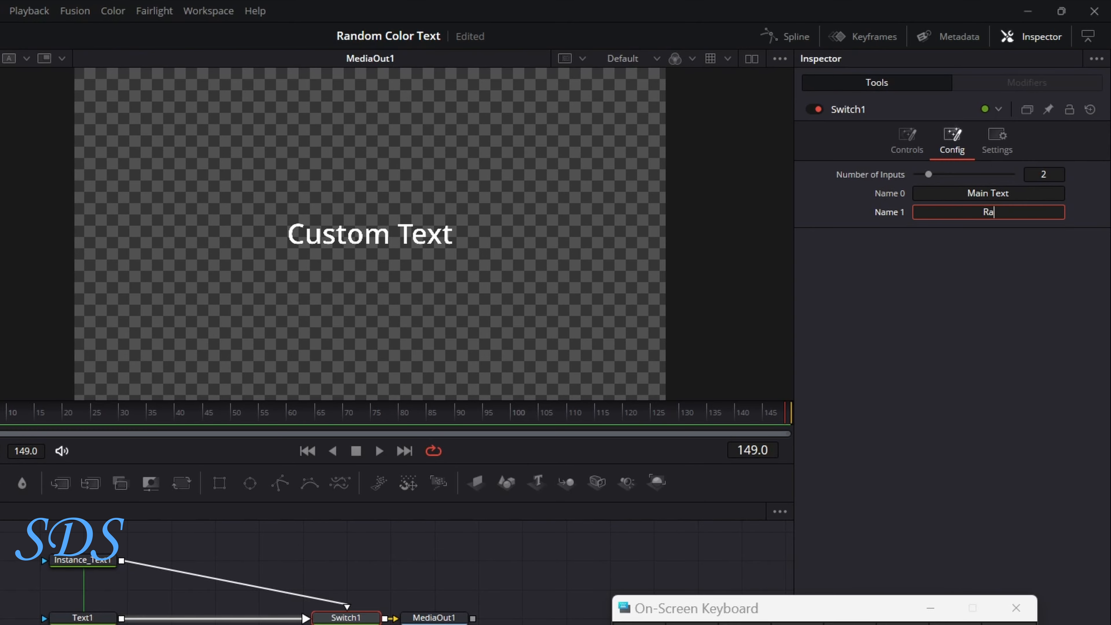
{"action": "type", "text": "ndom Color"}
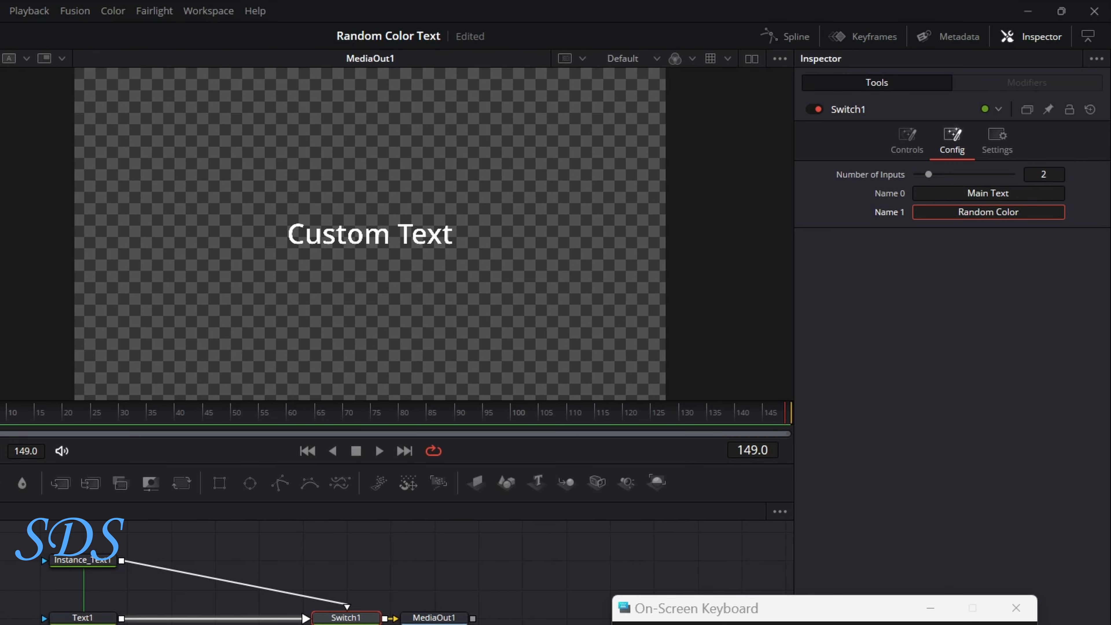
{"action": "key", "text": "Return"}
{"action": "left_click", "coordinate": [903, 149]}
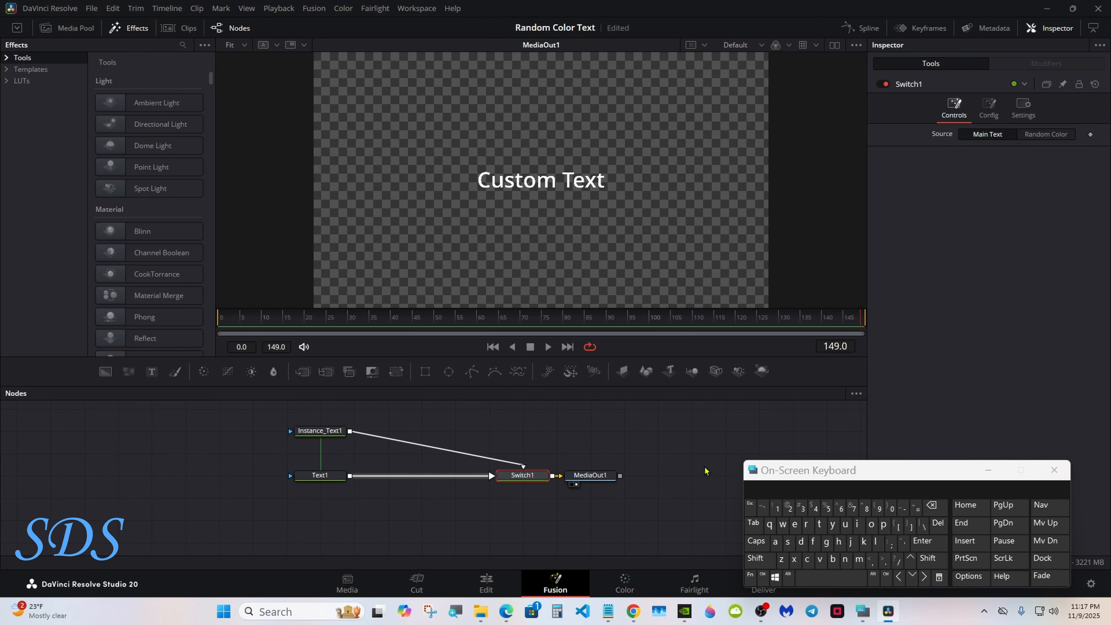
Insert a Color Corrector between Instance_Text1 and Switch1, and set Switch1's source to Random Color.
{"action": "left_click", "coordinate": [314, 432]}
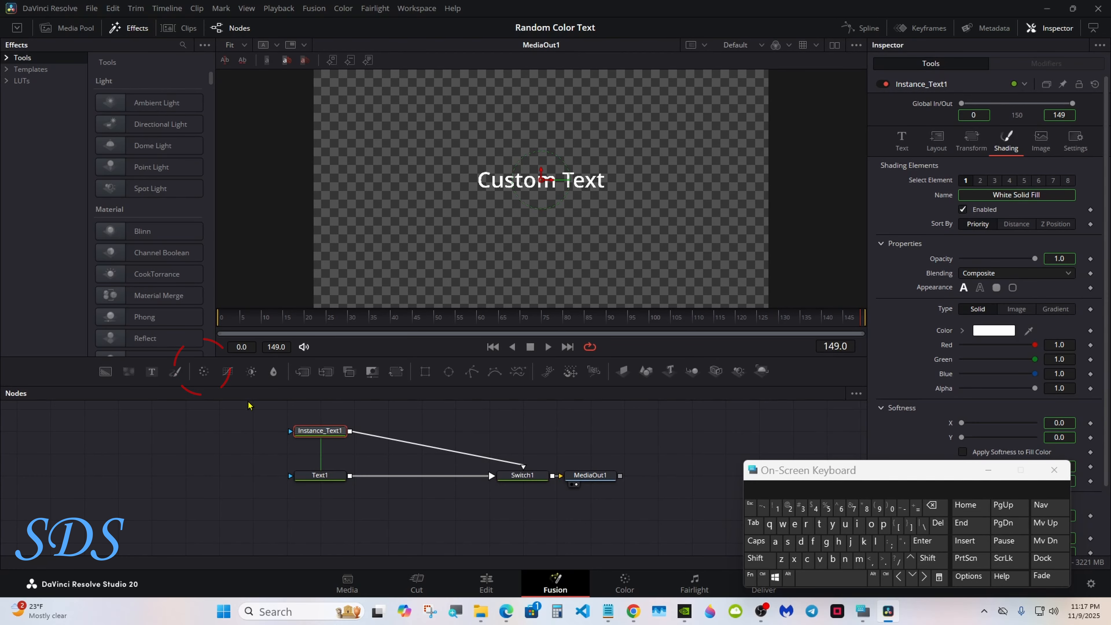
{"action": "left_click", "coordinate": [205, 376]}
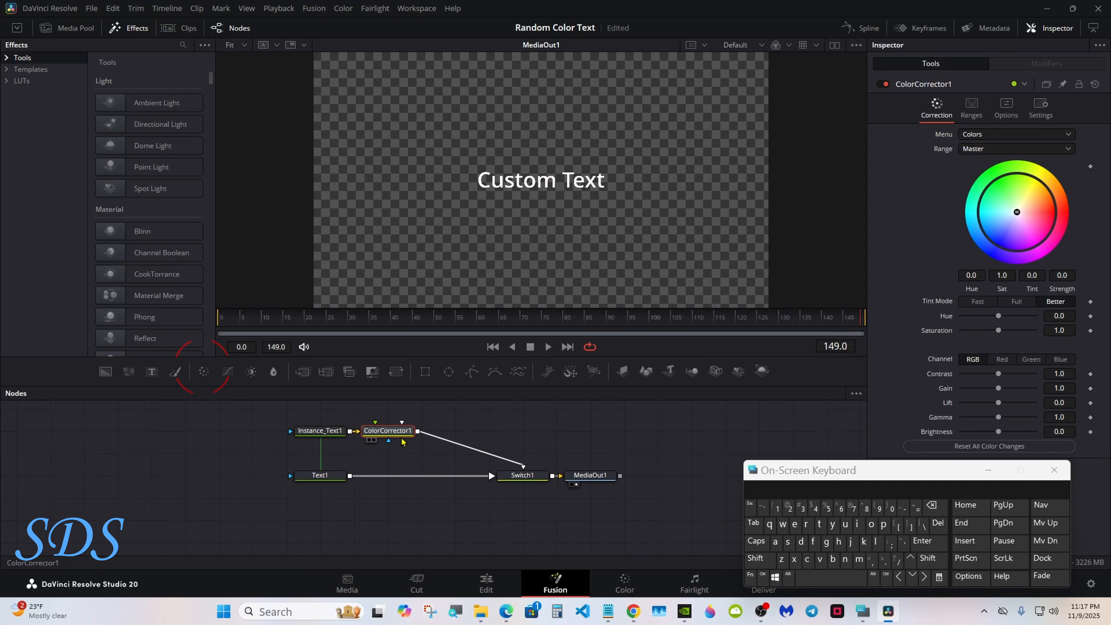
{"action": "left_click_drag", "start_coordinate": [385, 431], "coordinate": [453, 430]}
{"action": "left_click_drag", "start_coordinate": [787, 471], "coordinate": [792, 509]}
{"action": "left_click", "coordinate": [523, 476]}
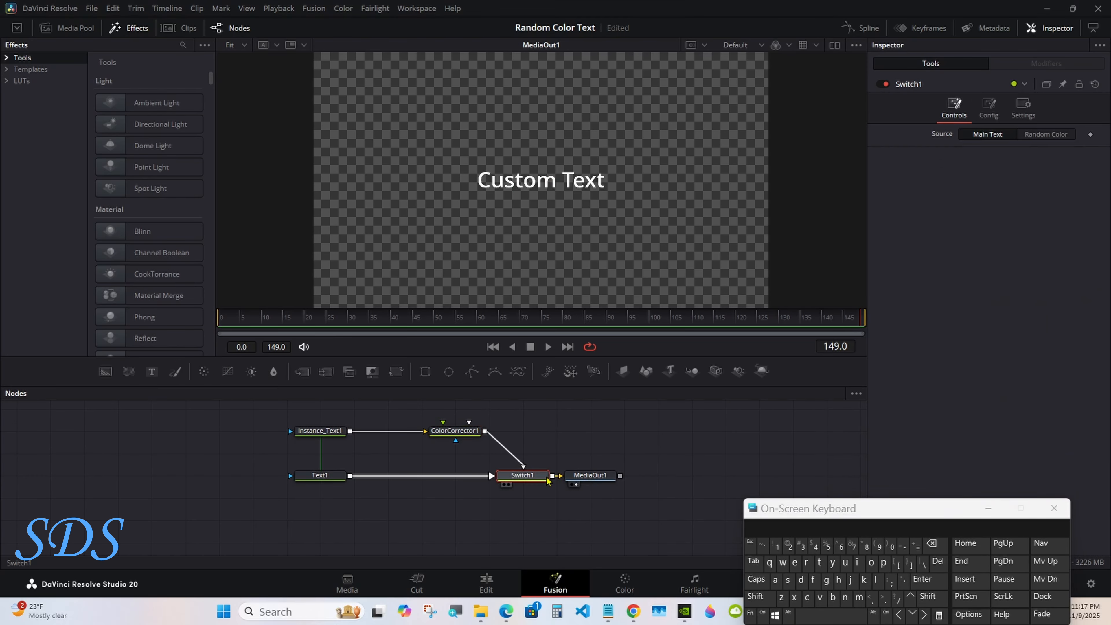
{"action": "left_click", "coordinate": [1041, 136]}
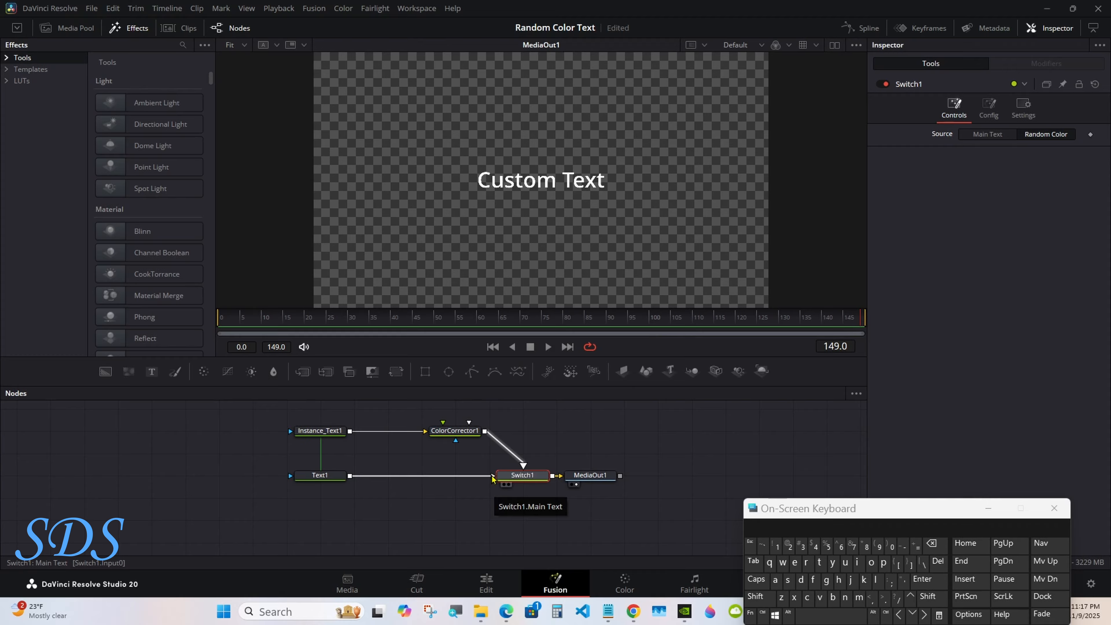
Tint ColorCorrector1 blue at a strength of 1.0 and insert a FastNoise node between Instance_Text1 and ColorCorrector1.
{"action": "left_click", "coordinate": [455, 431]}
{"action": "left_click_drag", "start_coordinate": [1017, 213], "coordinate": [1003, 253]}
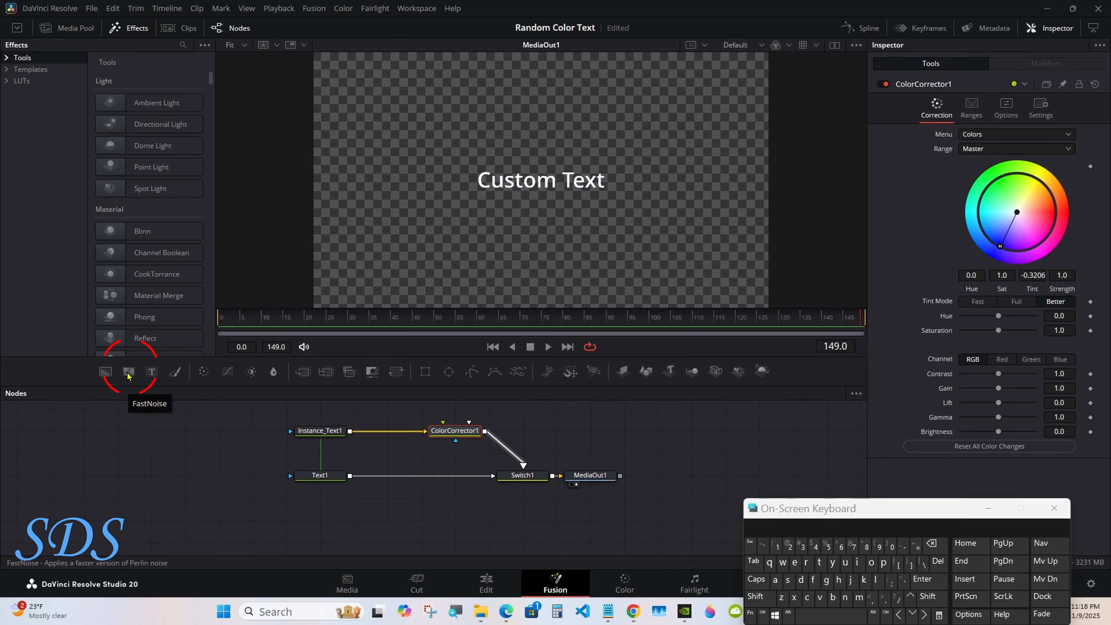
{"action": "left_click_drag", "start_coordinate": [128, 375], "coordinate": [403, 430]}
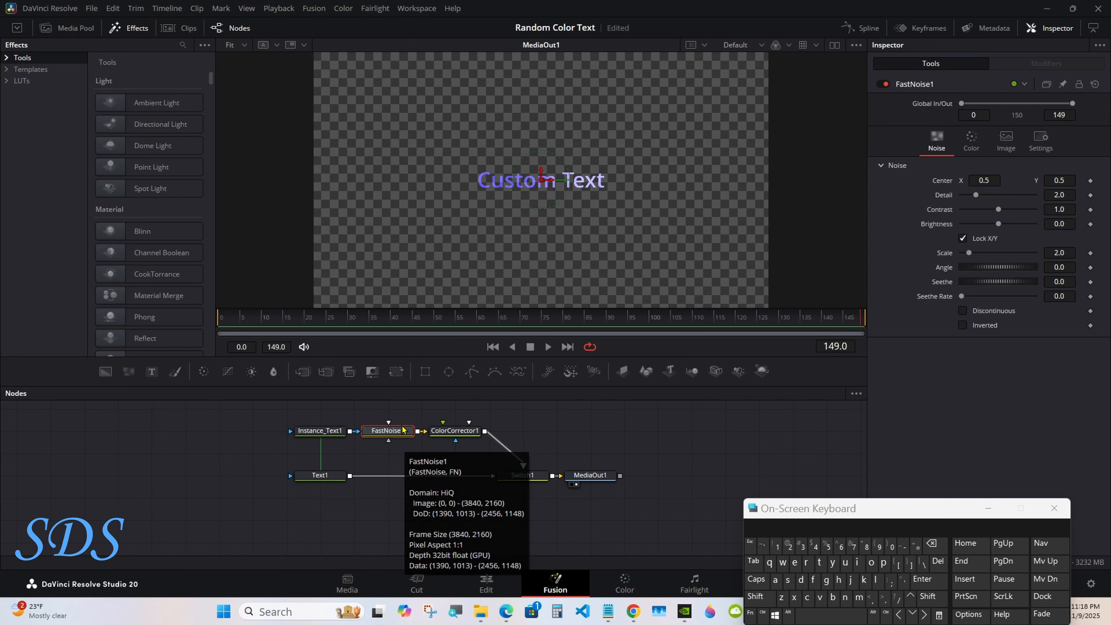
Modify ColorCorrector1's color wheel with Anim Curves and play back the color animation briefly.
{"action": "left_click", "coordinate": [467, 432]}
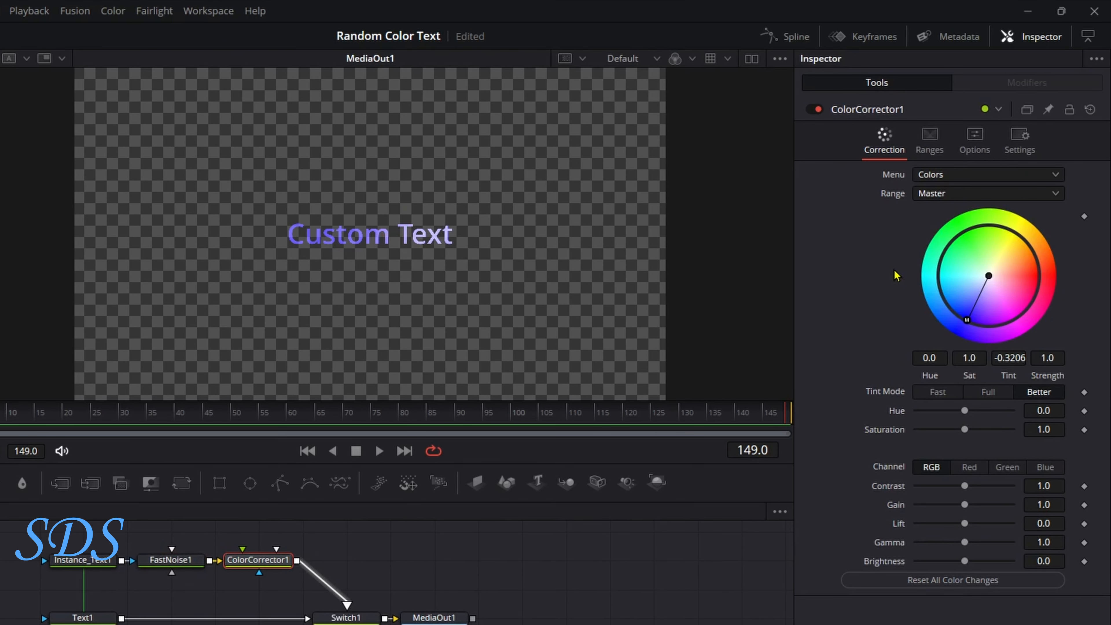
{"action": "right_click", "coordinate": [896, 275]}
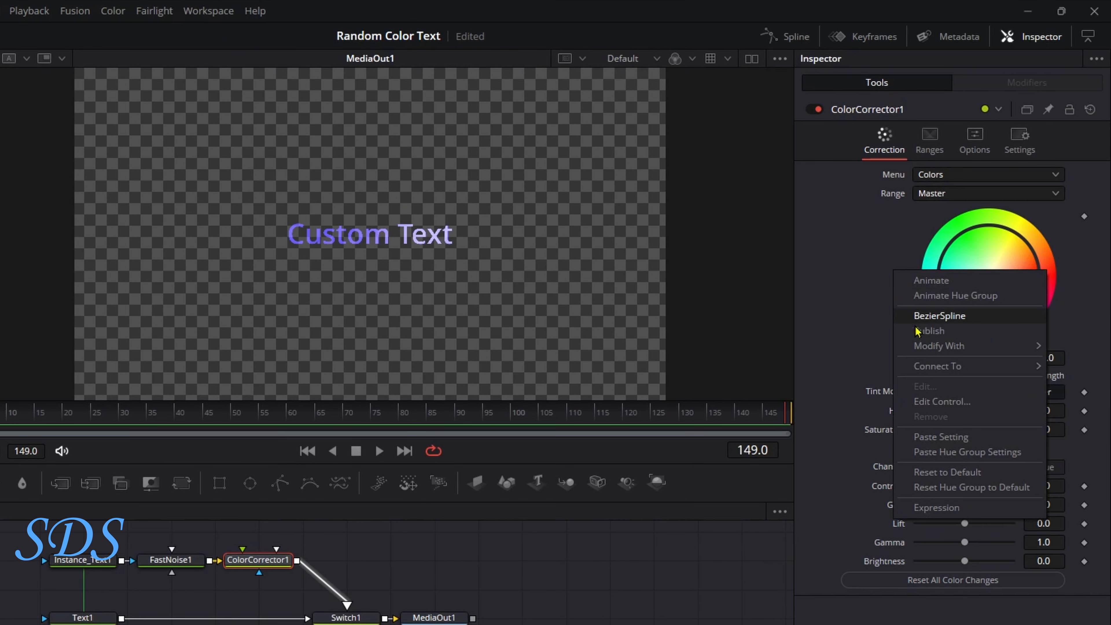
{"action": "mouse_move", "coordinate": [930, 349]}
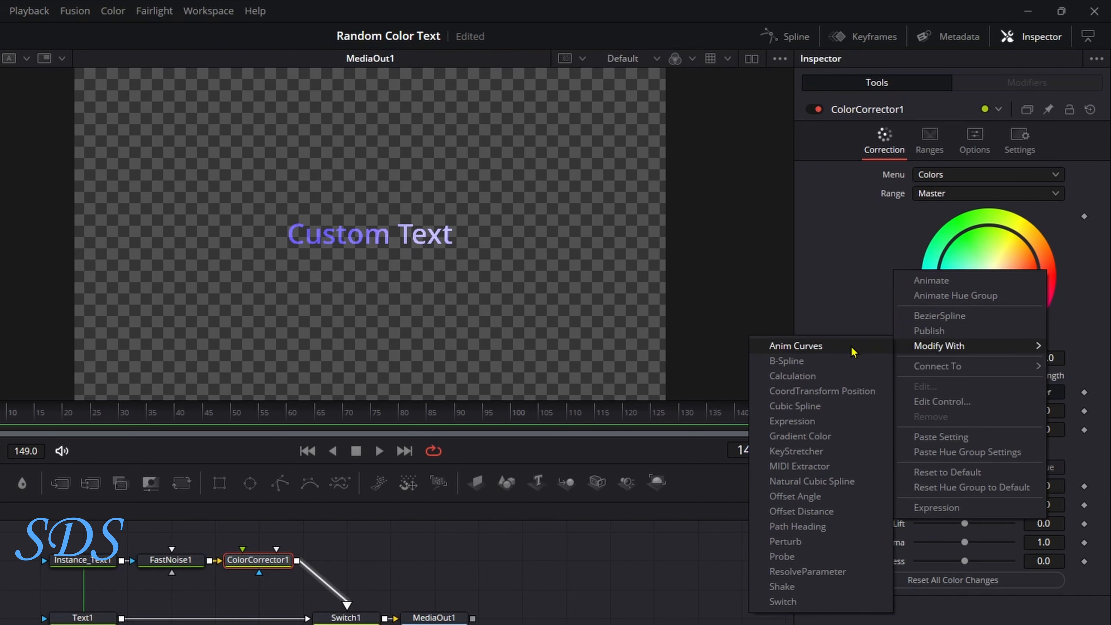
{"action": "left_click", "coordinate": [853, 348]}
{"action": "left_click", "coordinate": [379, 451]}
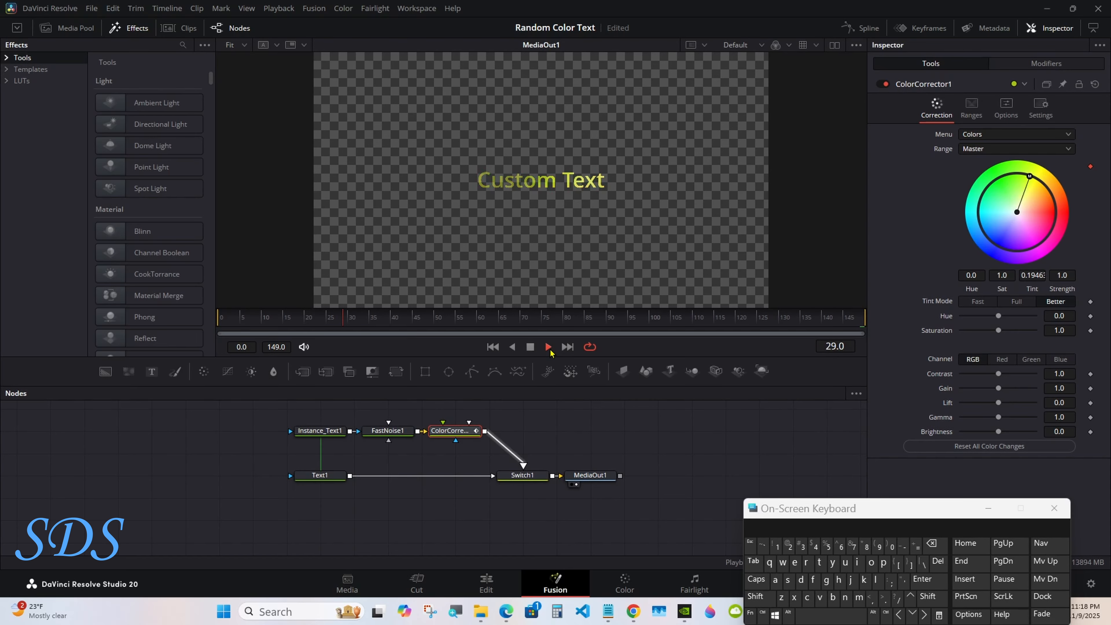
{"action": "left_click", "coordinate": [531, 347]}
Set Switch1's source back to Main Text and deselect the node.
{"action": "left_click", "coordinate": [523, 475]}
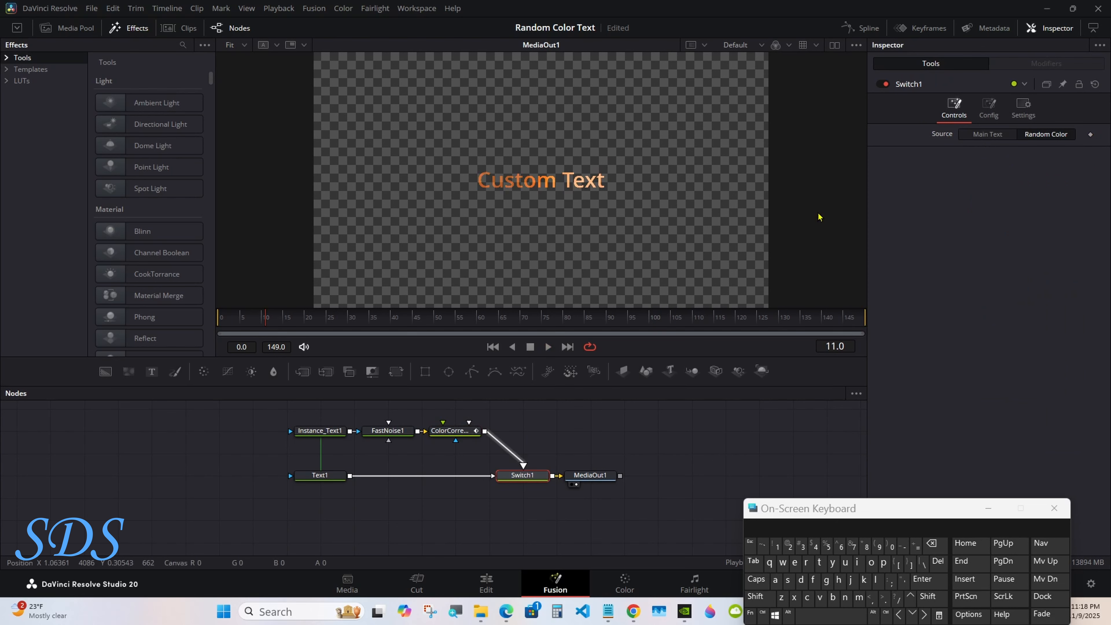
{"action": "left_click", "coordinate": [987, 134]}
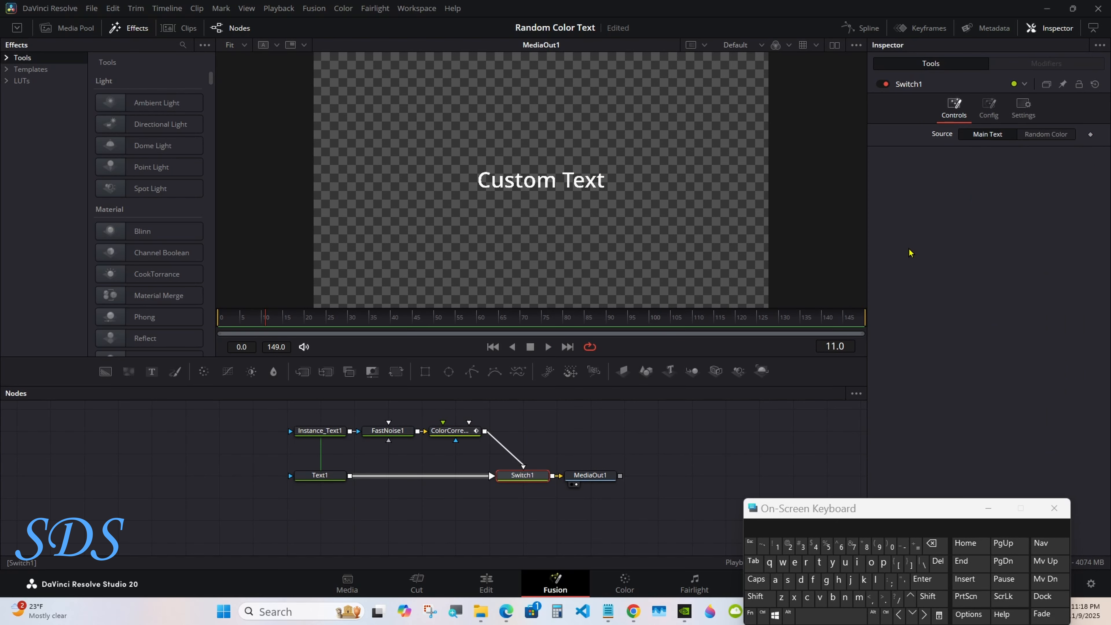
{"action": "left_click", "coordinate": [690, 461]}
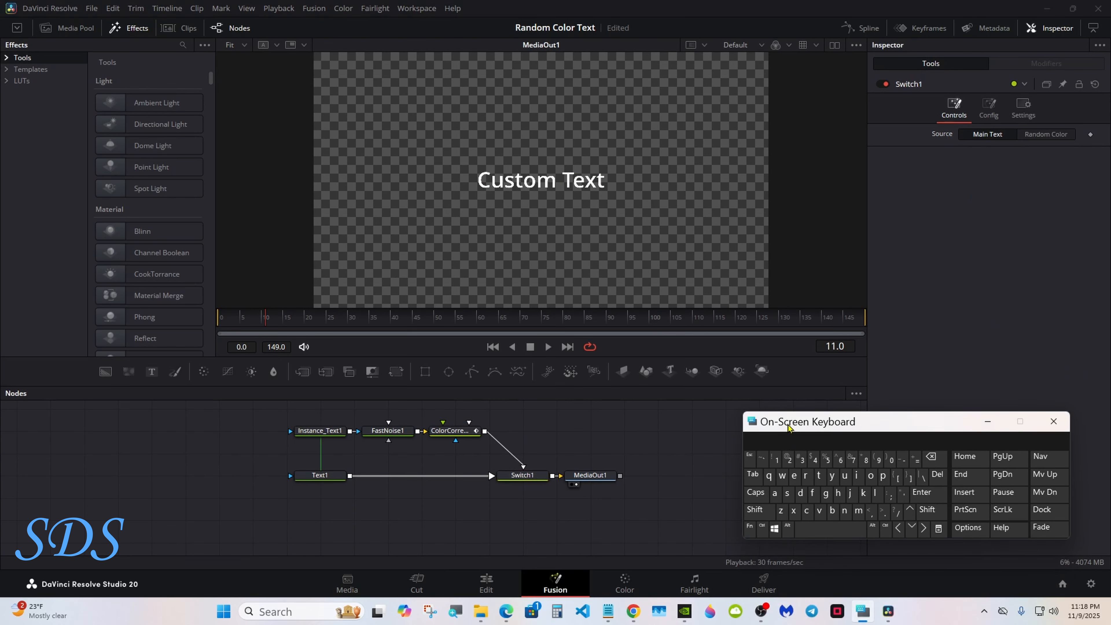
Select all nodes except MediaOut1, starting with Switch1 and Text1, and create a macro from them.
{"action": "left_click_drag", "start_coordinate": [787, 510], "coordinate": [787, 424]}
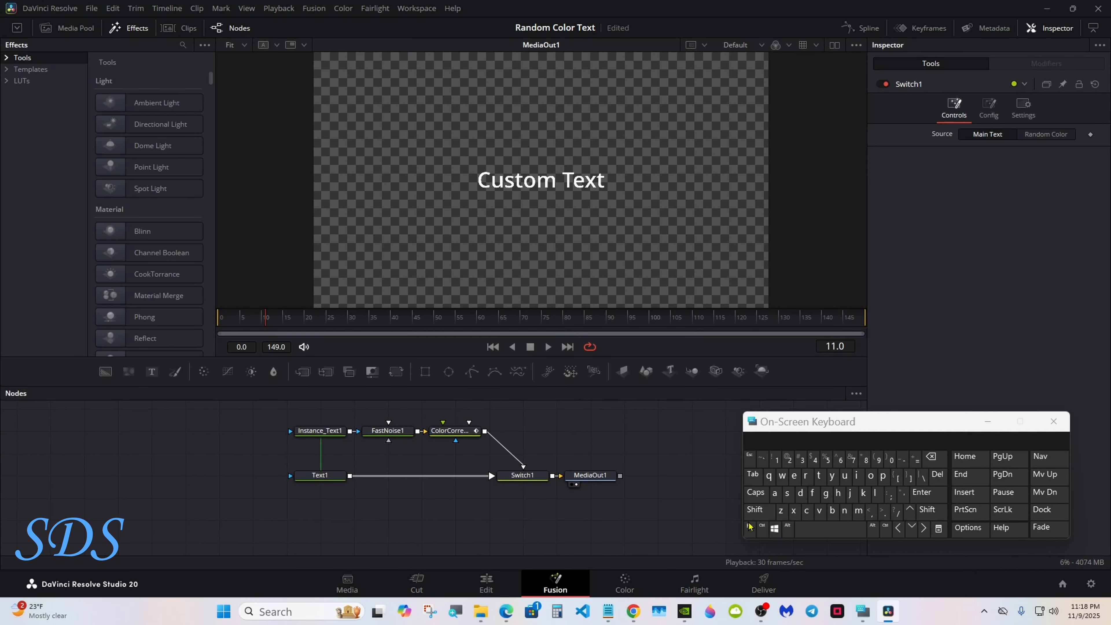
{"action": "left_click", "coordinate": [762, 527]}
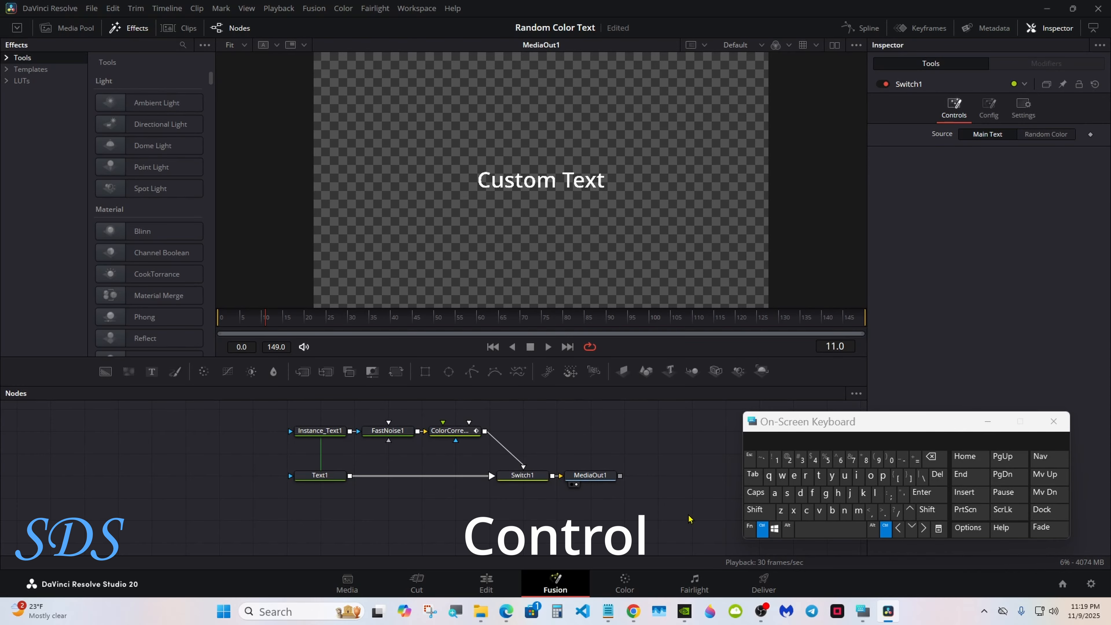
{"action": "left_click", "coordinate": [518, 476], "text": "ctrl"}
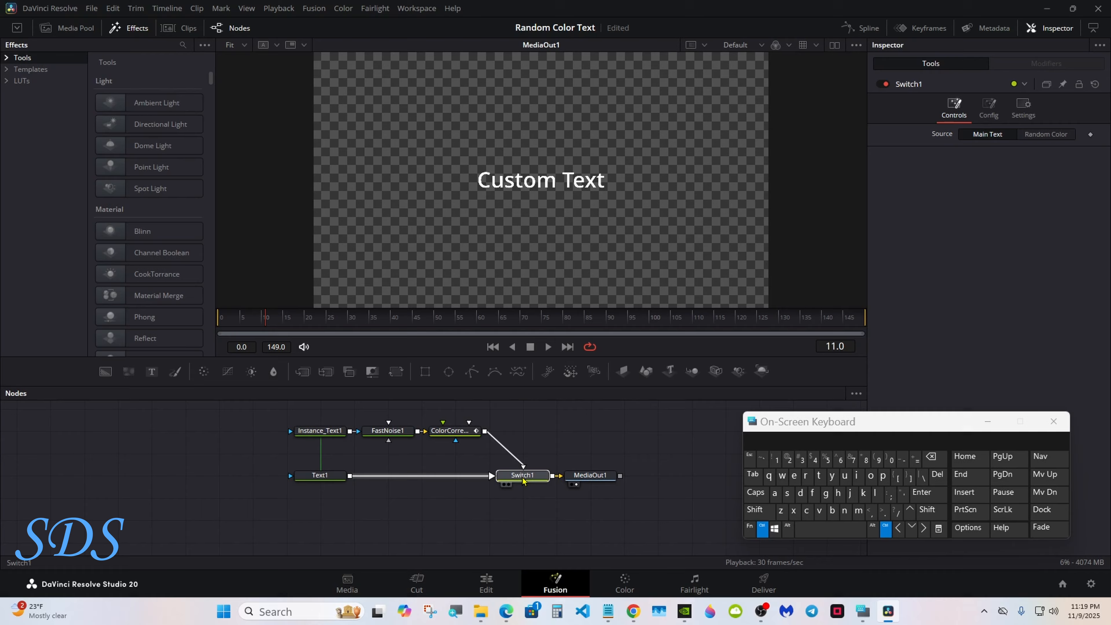
{"action": "left_click", "coordinate": [320, 477], "text": "ctrl"}
{"action": "left_click", "coordinate": [775, 494]}
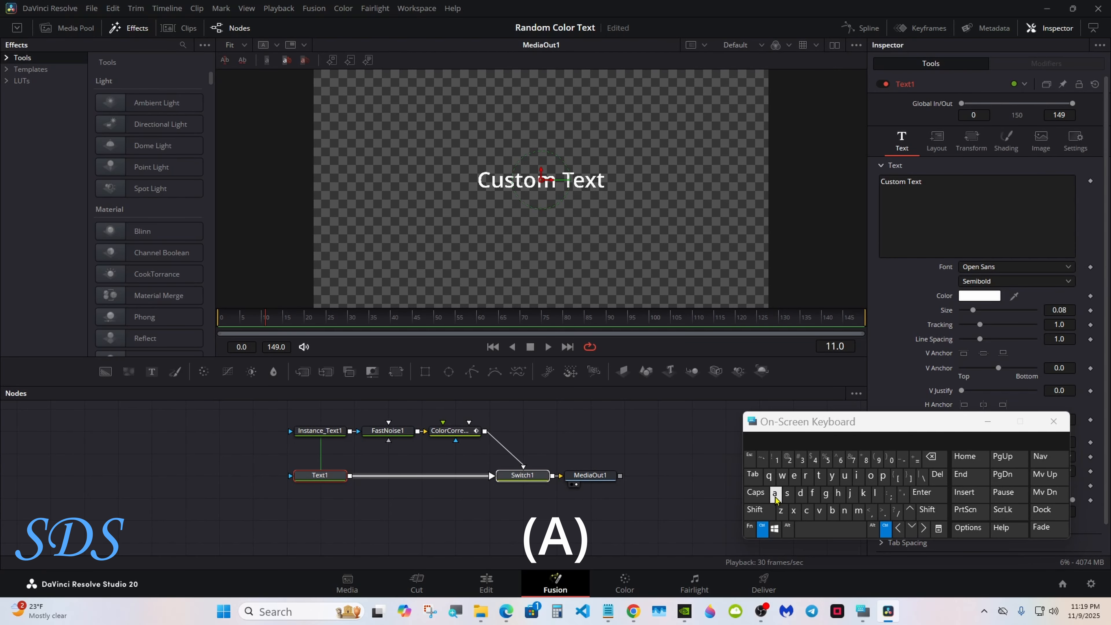
{"action": "left_click", "coordinate": [764, 529]}
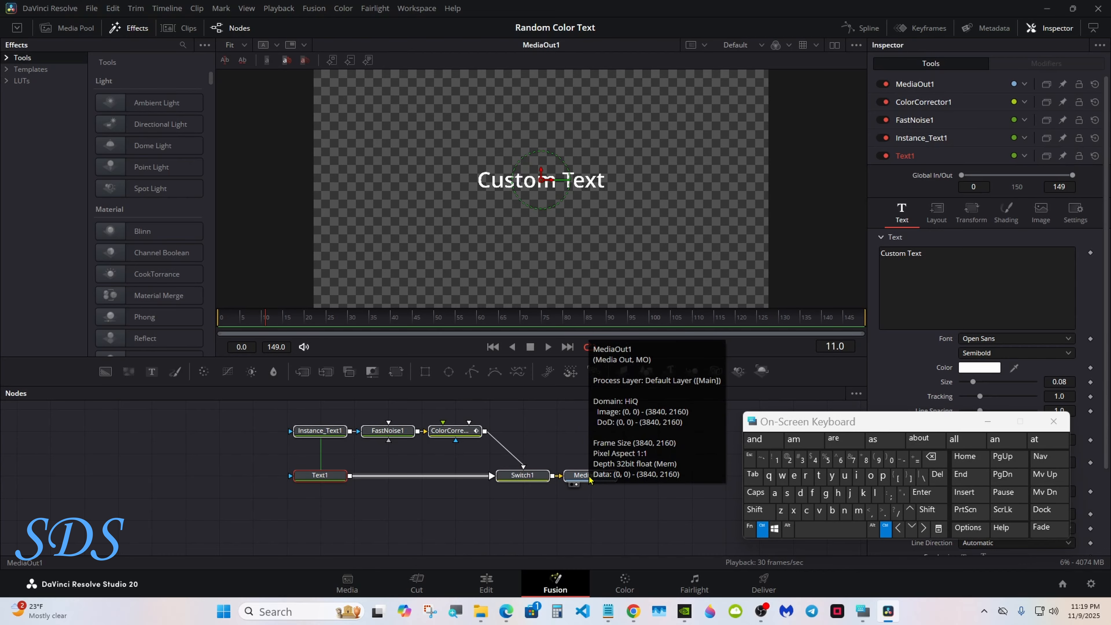
{"action": "right_click", "coordinate": [340, 477]}
{"action": "mouse_move", "coordinate": [396, 287]}
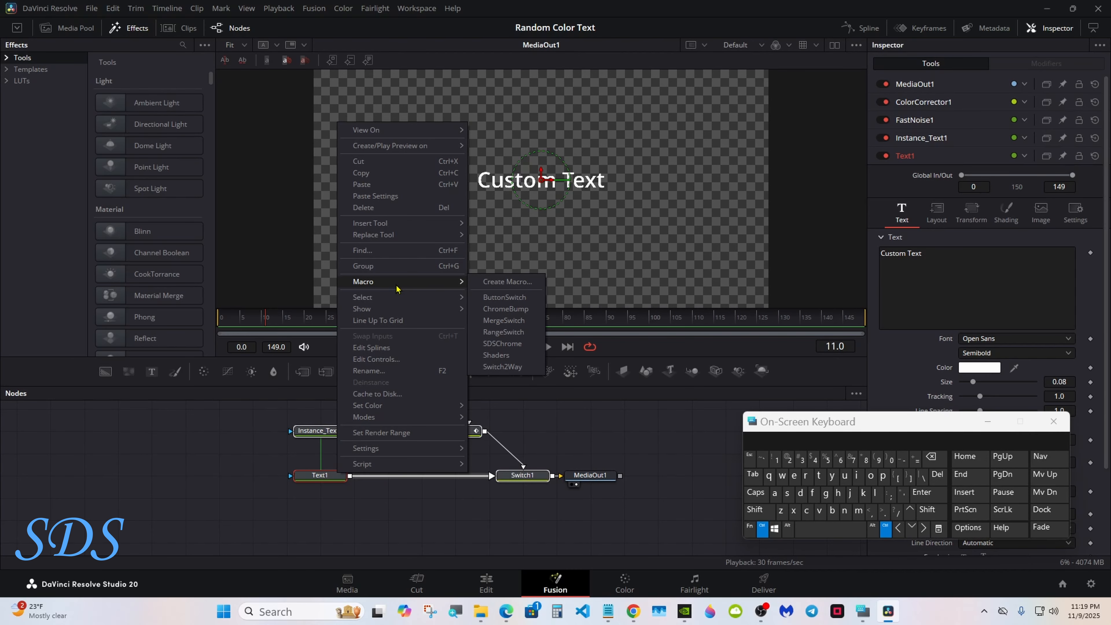
{"action": "left_click", "coordinate": [507, 281]}
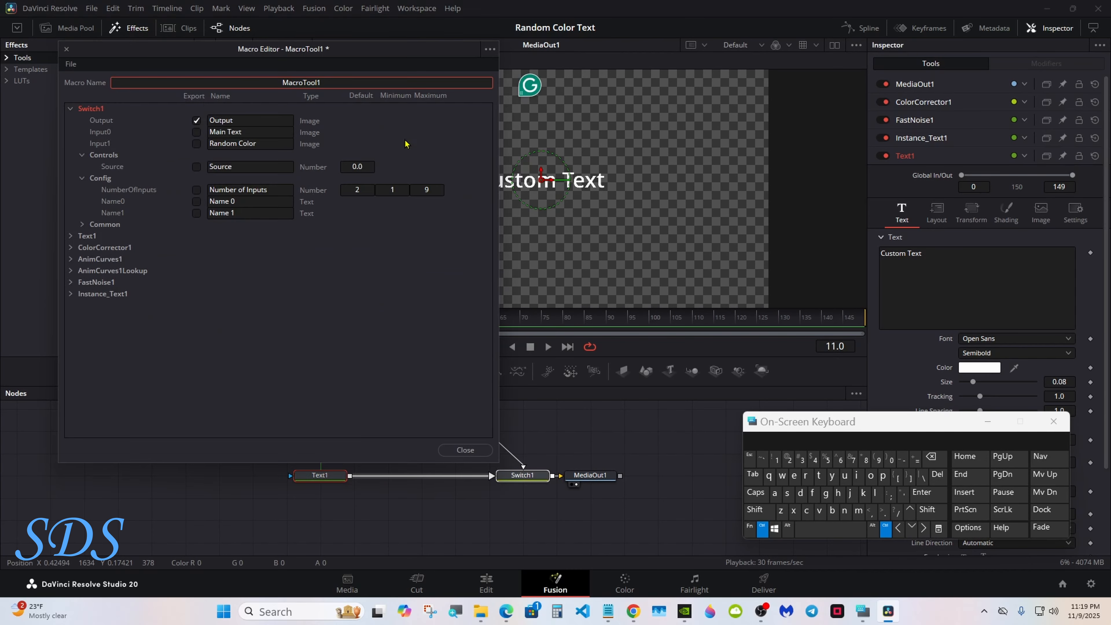
Name the macro "Color Text".
{"action": "left_click_drag", "start_coordinate": [239, 86], "coordinate": [457, 131]}
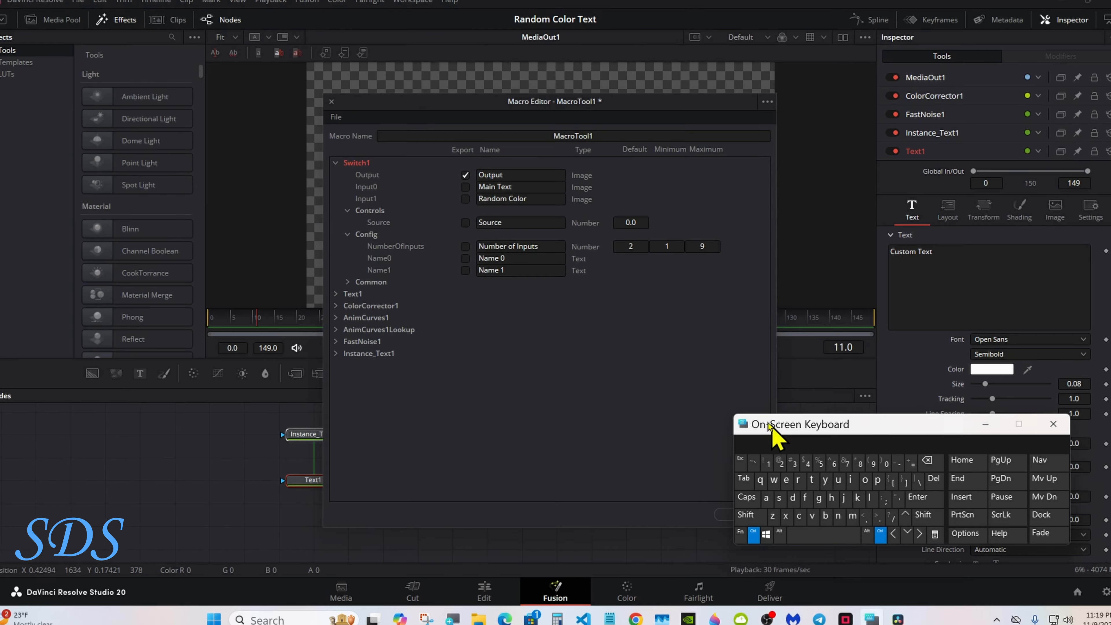
{"action": "left_click_drag", "start_coordinate": [769, 424], "coordinate": [676, 363]}
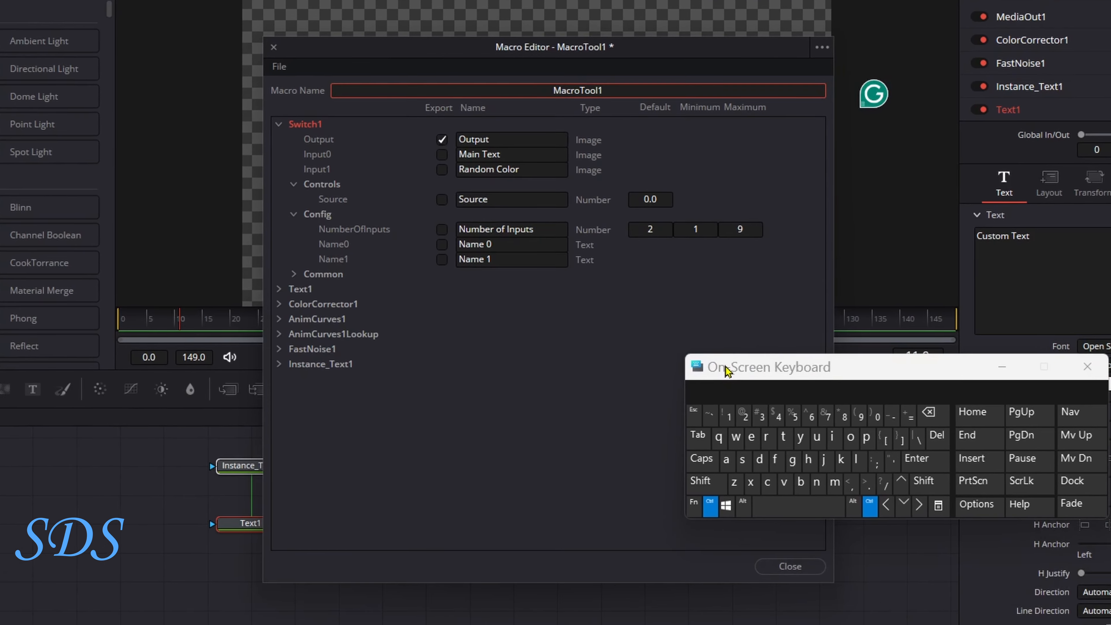
{"action": "left_click", "coordinate": [634, 90]}
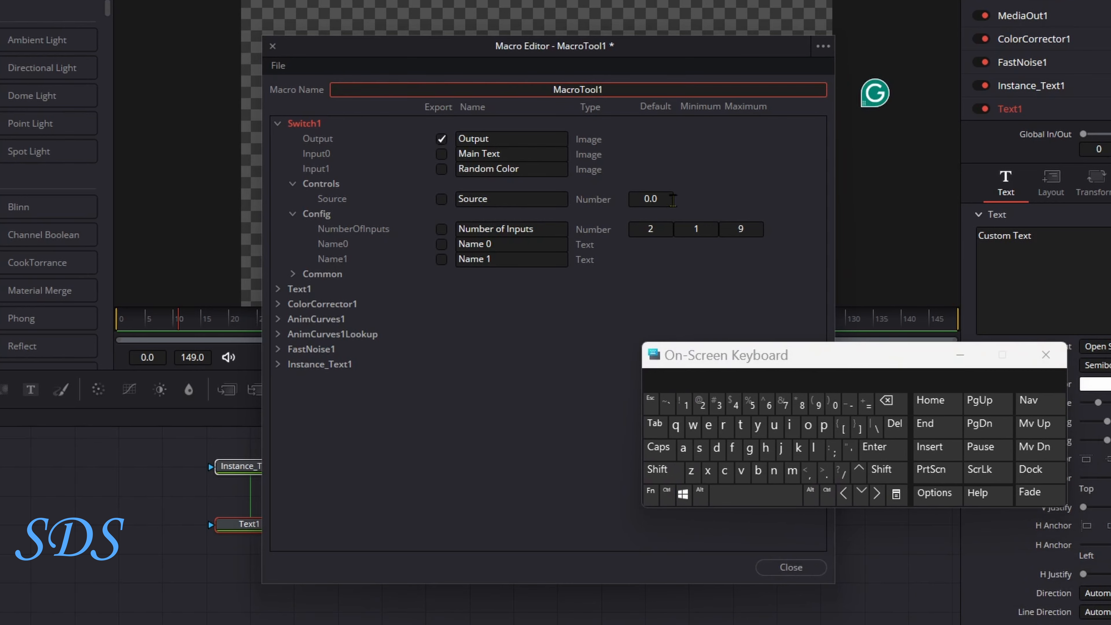
{"action": "left_click", "coordinate": [888, 403]}
{"action": "left_click", "coordinate": [672, 476]}
{"action": "left_click", "coordinate": [725, 473]}
{"action": "left_click", "coordinate": [808, 435]}
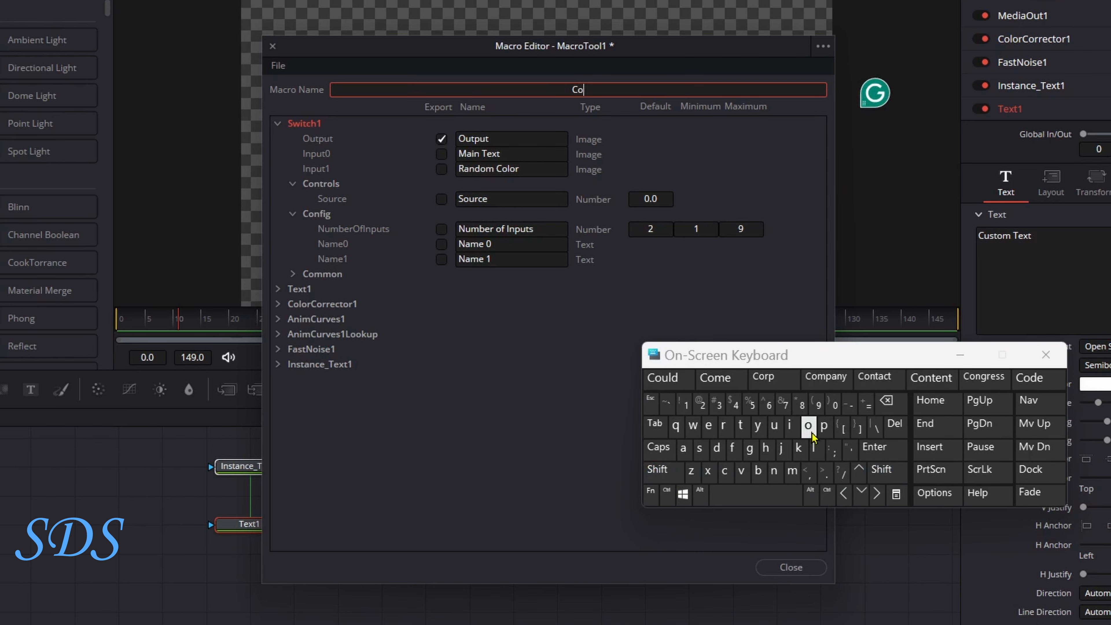
{"action": "left_click", "coordinate": [814, 447]}
{"action": "left_click", "coordinate": [669, 377]}
{"action": "left_click", "coordinate": [659, 469]}
{"action": "left_click", "coordinate": [741, 424]}
{"action": "left_click", "coordinate": [668, 378]}
{"action": "left_click", "coordinate": [578, 382]}
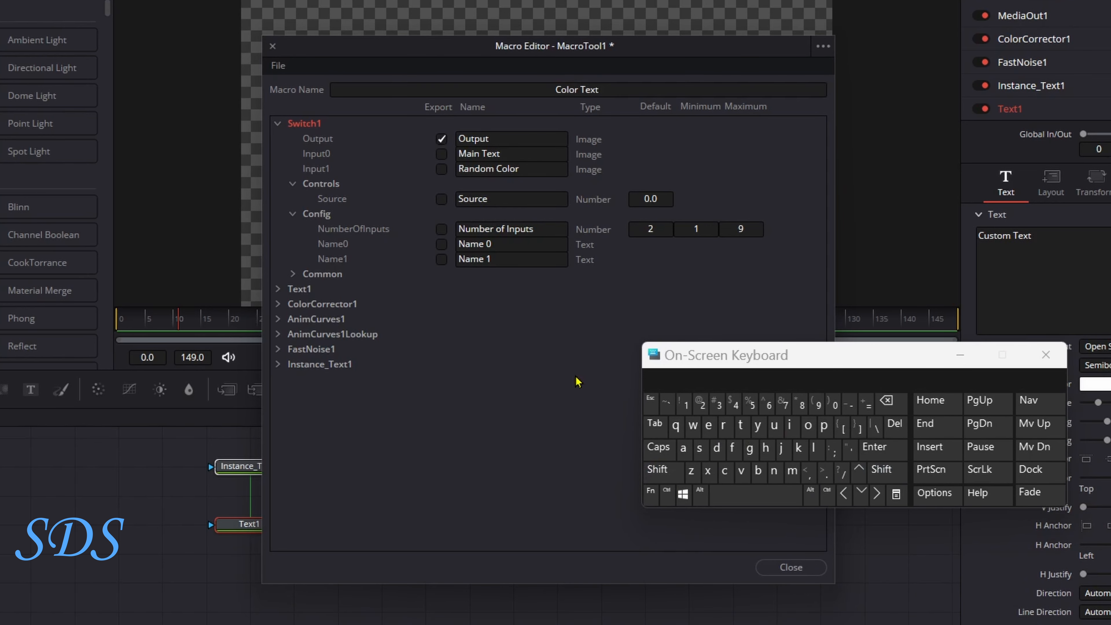
Export Switch1's Main Text, Random Color and Source parameters in the macro.
{"action": "left_click", "coordinate": [441, 153]}
{"action": "left_click", "coordinate": [442, 169]}
{"action": "left_click", "coordinate": [442, 199]}
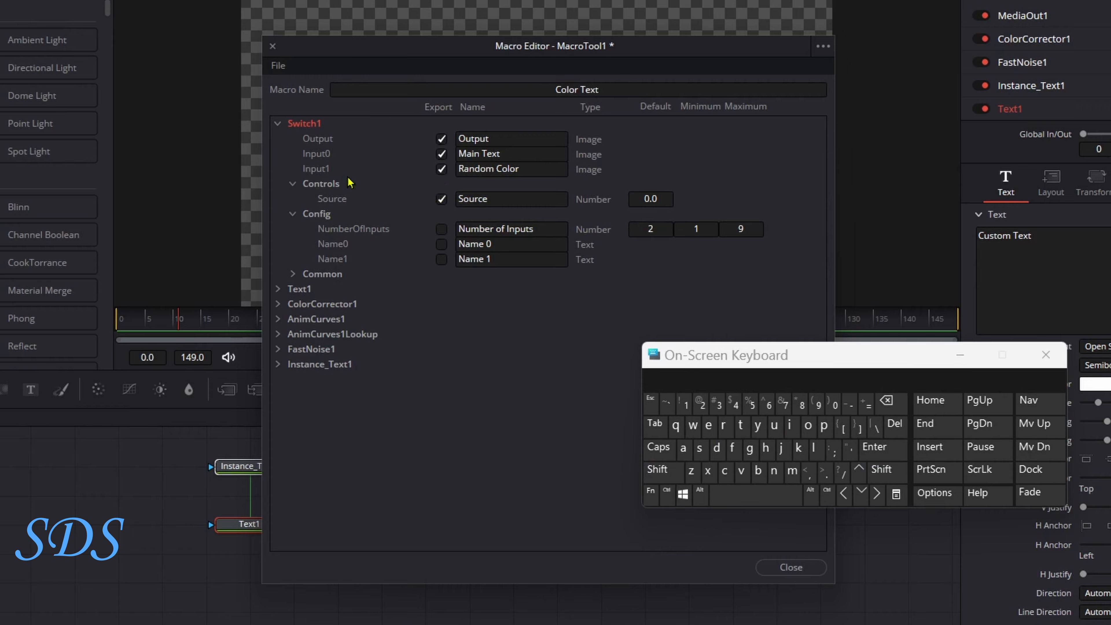
Export Text1's Text parameters from Styled Text through H Justify in the macro.
{"action": "left_click", "coordinate": [278, 124]}
{"action": "left_click", "coordinate": [278, 139]}
{"action": "left_click", "coordinate": [301, 215]}
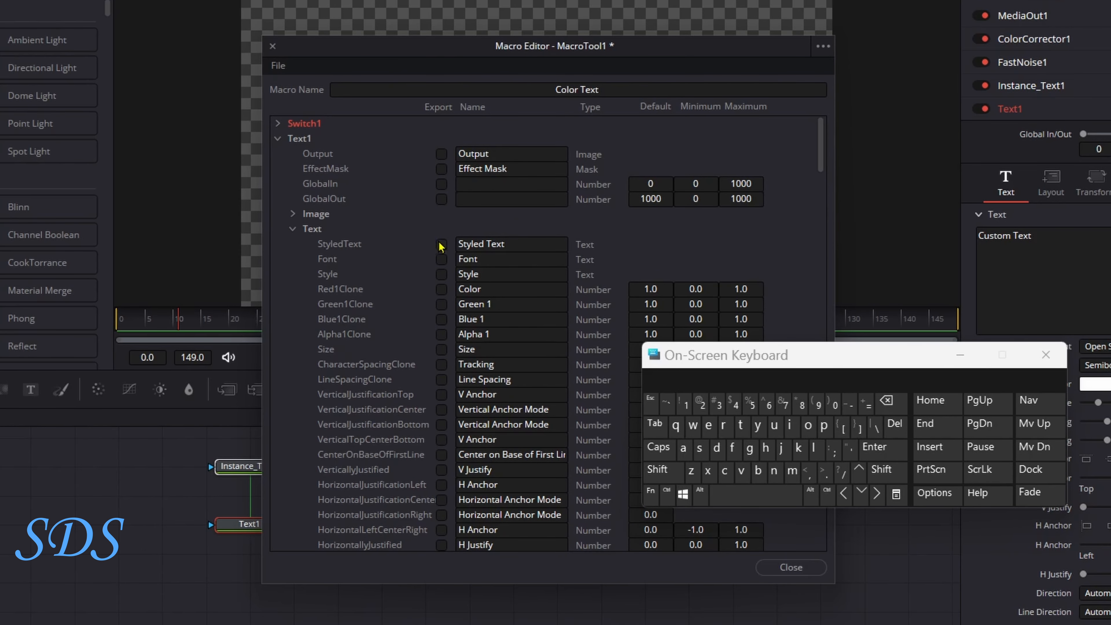
{"action": "left_click_drag", "start_coordinate": [441, 245], "coordinate": [443, 409]}
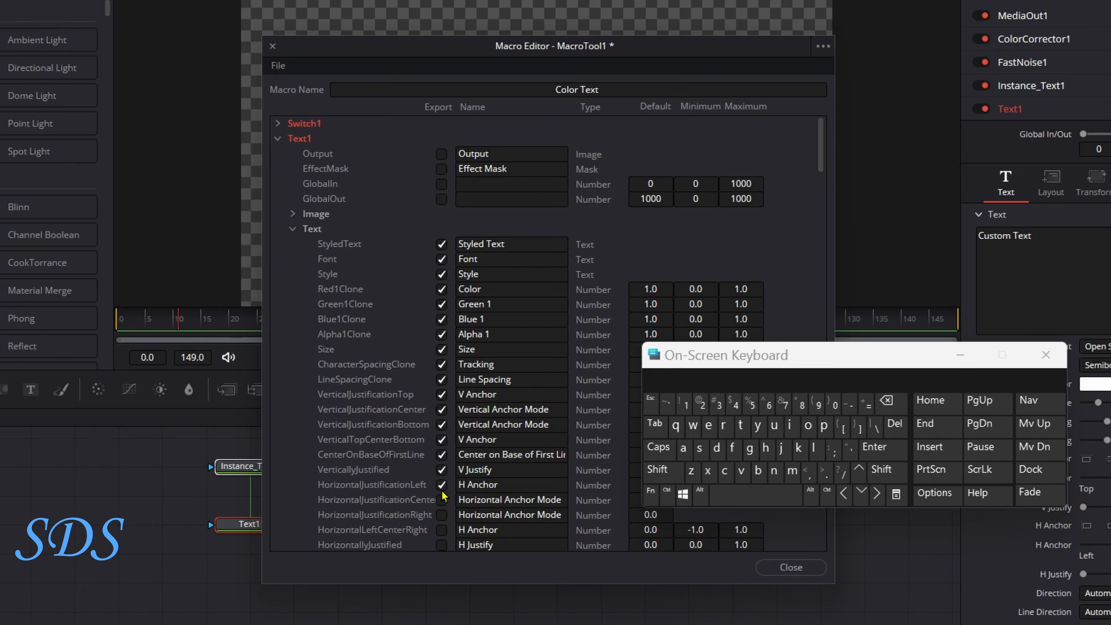
{"action": "left_click_drag", "start_coordinate": [442, 504], "coordinate": [442, 544]}
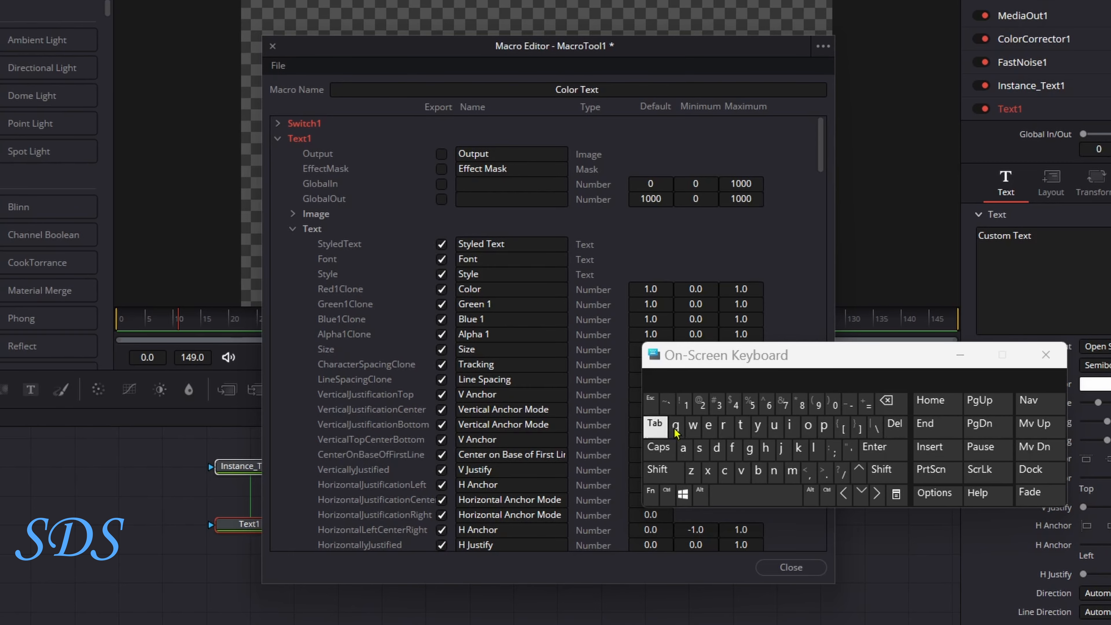
{"action": "scroll", "coordinate": [822, 162], "scroll_direction": "down", "scroll_amount": 1}
{"action": "scroll", "coordinate": [822, 162], "scroll_direction": "up", "scroll_amount": 1}
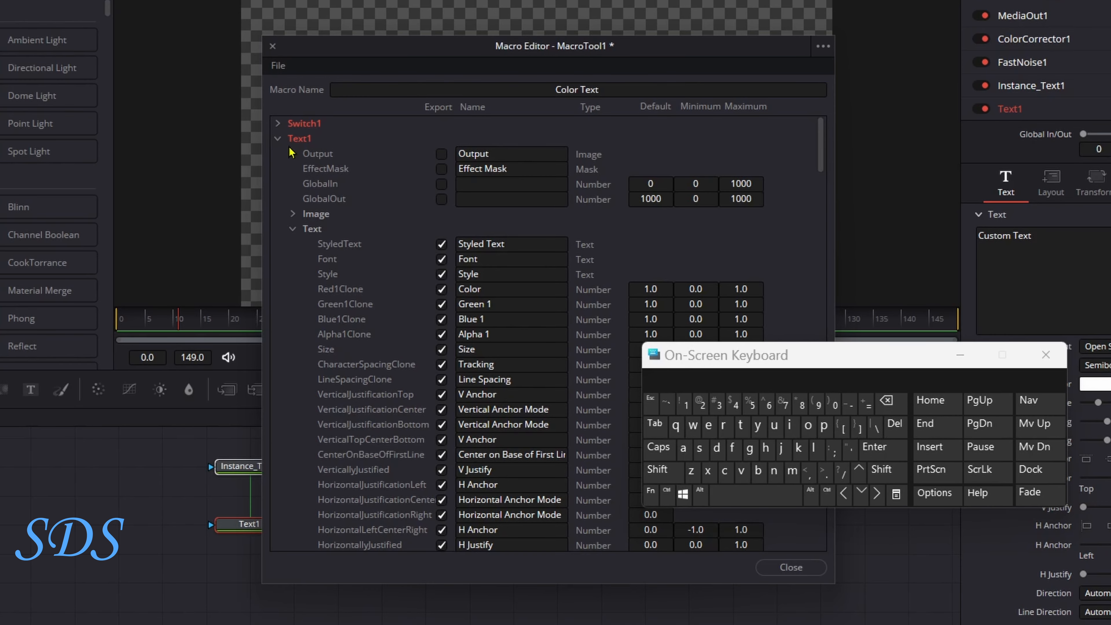
Export the Center parameter from Text1's Layout group and collapse the Text1 entries.
{"action": "left_click", "coordinate": [292, 229]}
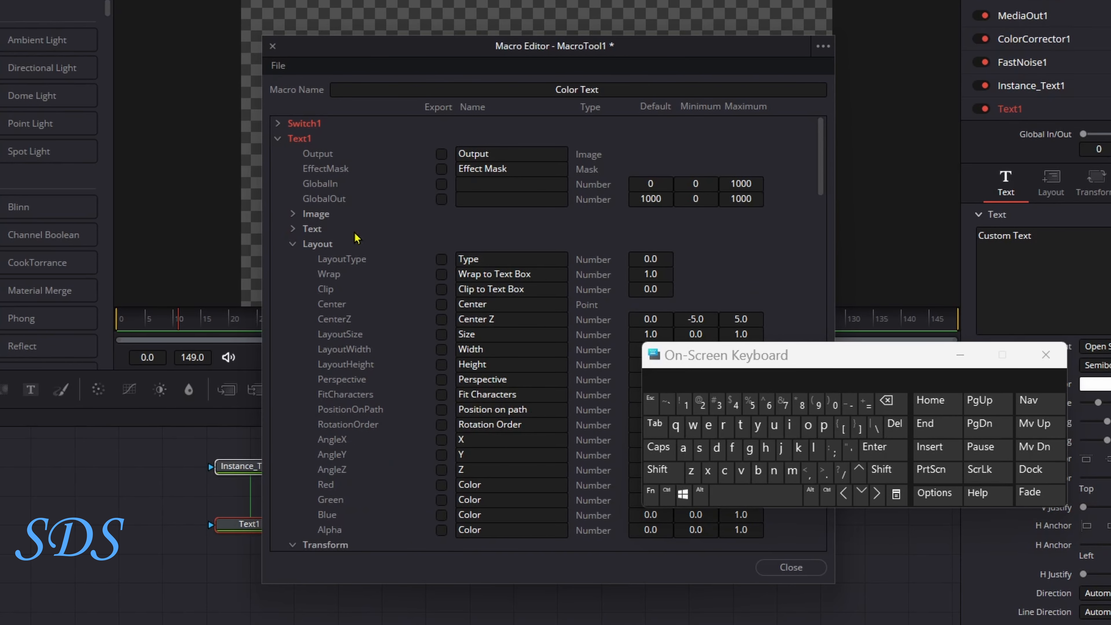
{"action": "left_click", "coordinate": [442, 305]}
{"action": "left_click", "coordinate": [293, 244]}
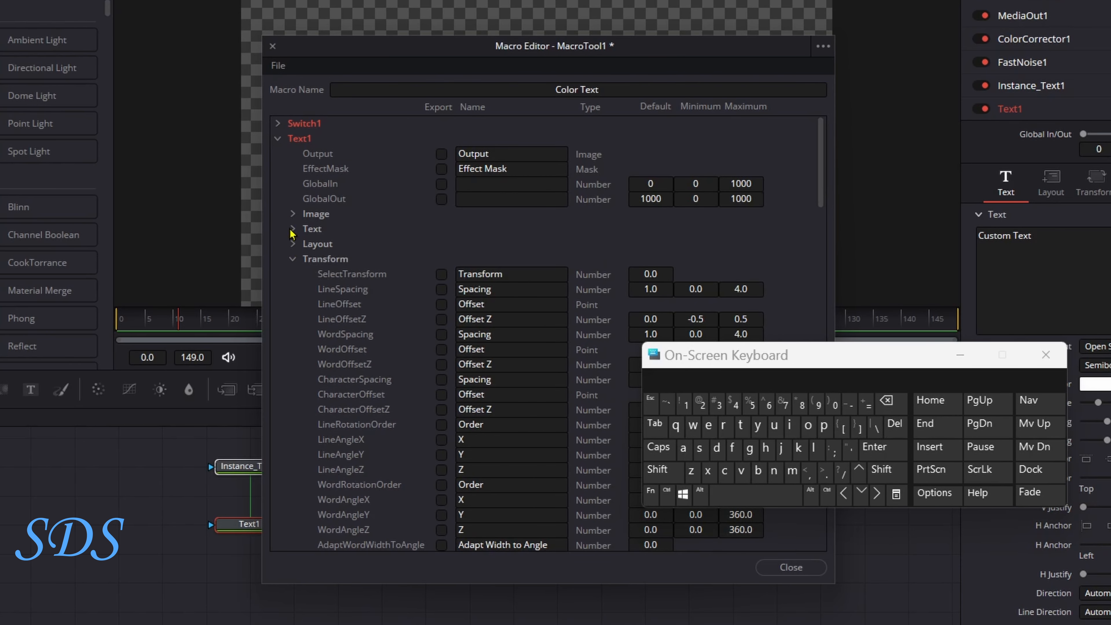
{"action": "left_click", "coordinate": [293, 258]}
{"action": "left_click", "coordinate": [277, 139]}
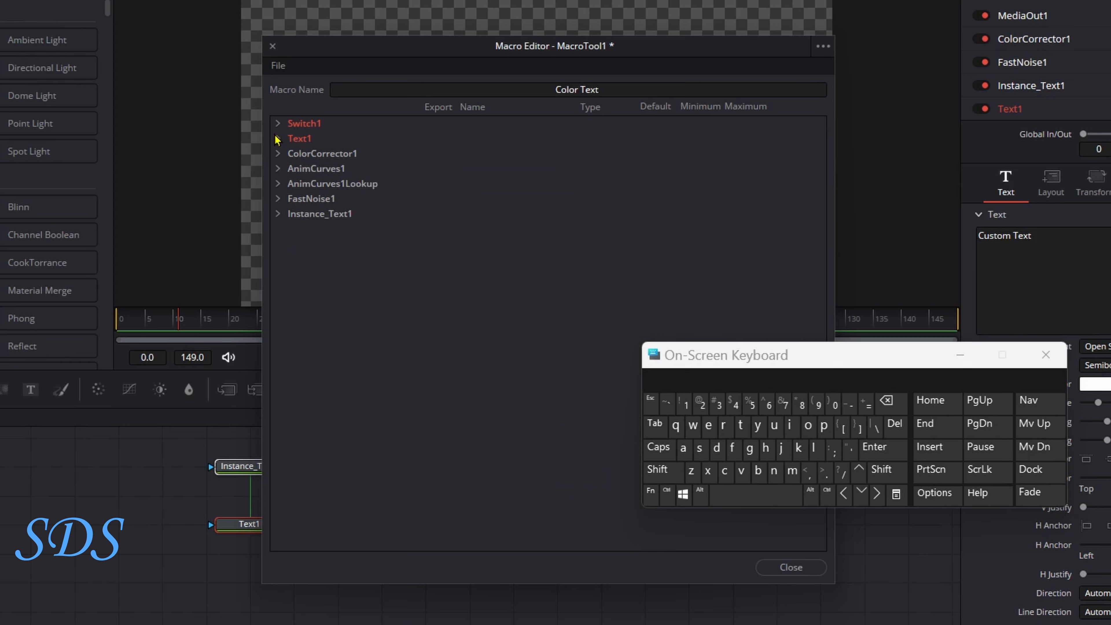
Export the Scale parameter from AnimCurves1's controls in the macro.
{"action": "left_click", "coordinate": [278, 169]}
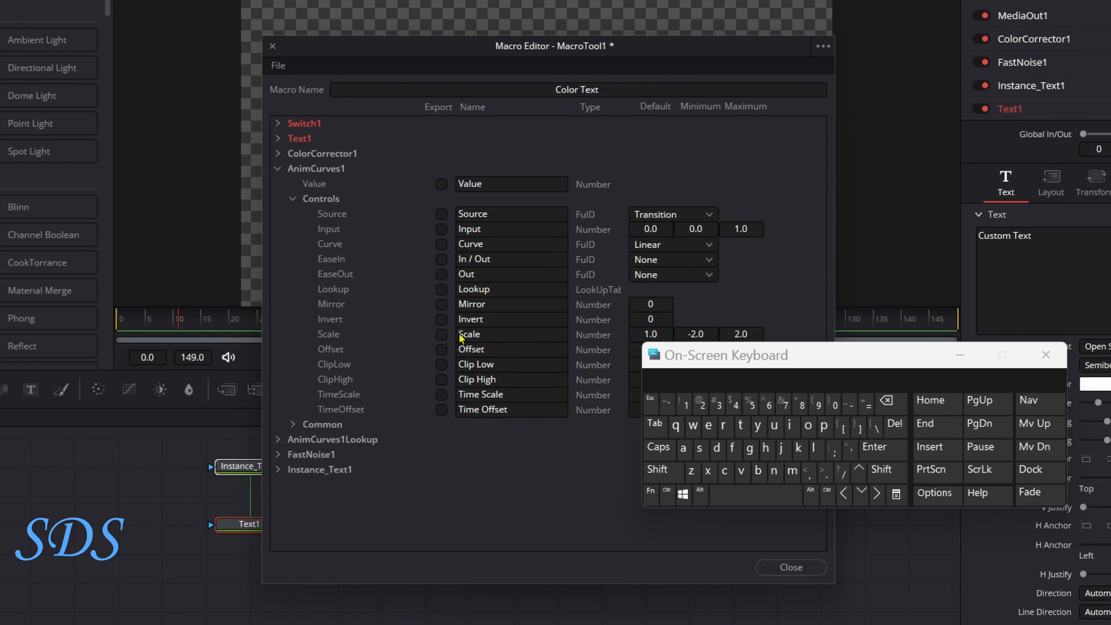
{"action": "left_click", "coordinate": [441, 335]}
{"action": "left_click_drag", "start_coordinate": [680, 367], "coordinate": [577, 445]}
Rename AnimCurves1's exported Scale parameter as "Color Speed".
{"action": "left_click", "coordinate": [495, 334]}
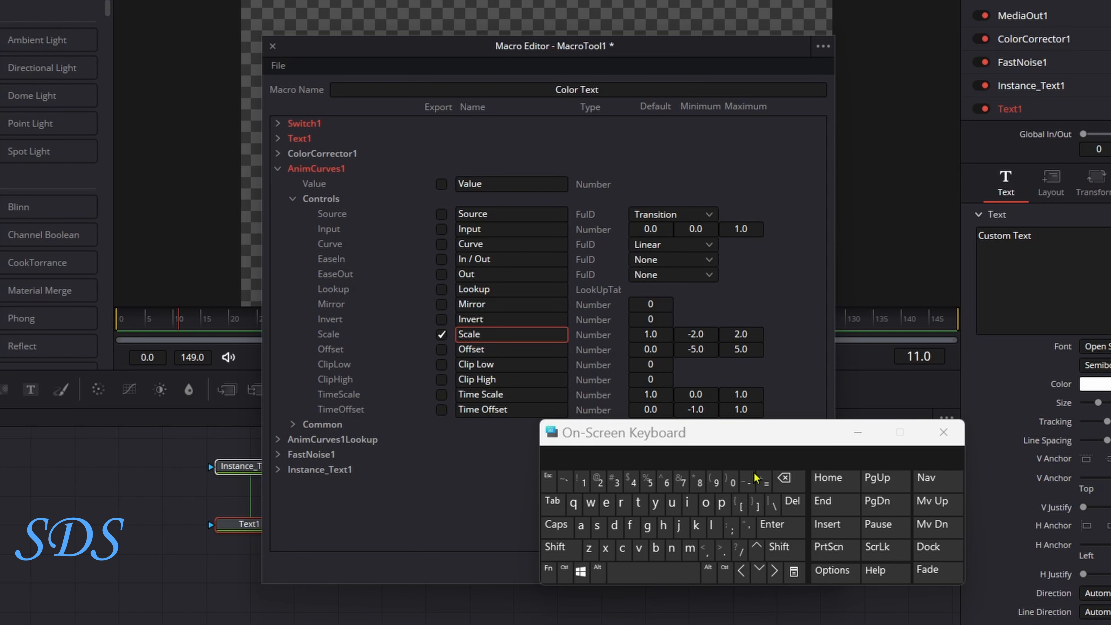
{"action": "left_click", "coordinate": [787, 481]}
{"action": "left_click", "coordinate": [788, 481]}
{"action": "left_click", "coordinate": [787, 481]}
{"action": "left_click", "coordinate": [787, 480]}
{"action": "left_click", "coordinate": [787, 481]}
{"action": "left_click", "coordinate": [563, 551]}
{"action": "left_click", "coordinate": [622, 550]}
{"action": "left_click", "coordinate": [706, 503]}
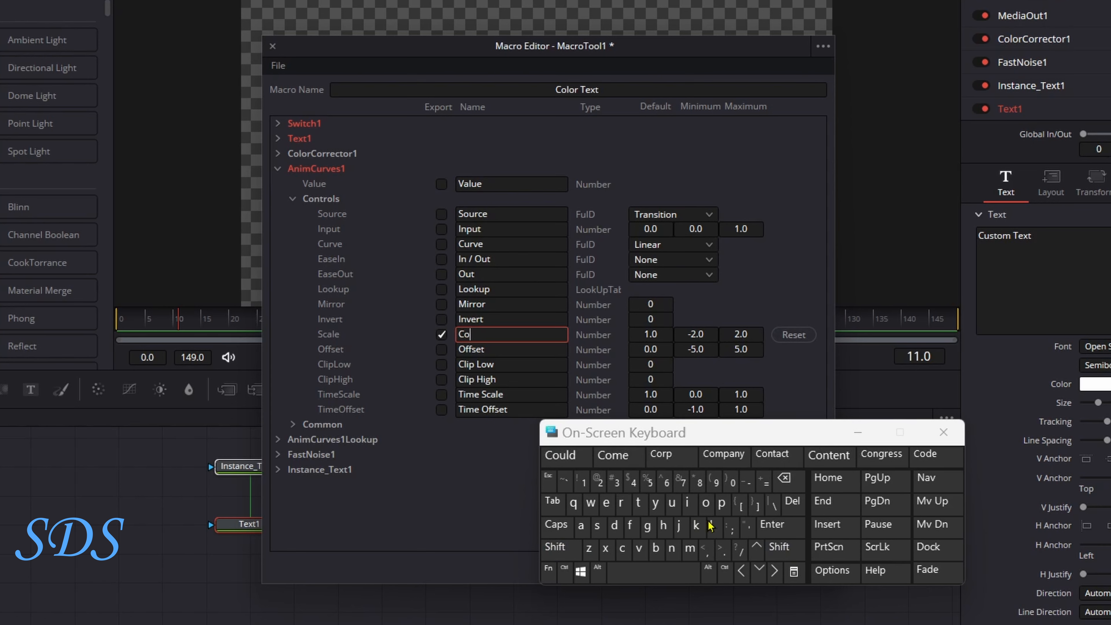
{"action": "left_click", "coordinate": [712, 525]}
{"action": "left_click", "coordinate": [564, 455]}
{"action": "left_click", "coordinate": [560, 548]}
{"action": "left_click", "coordinate": [598, 525]}
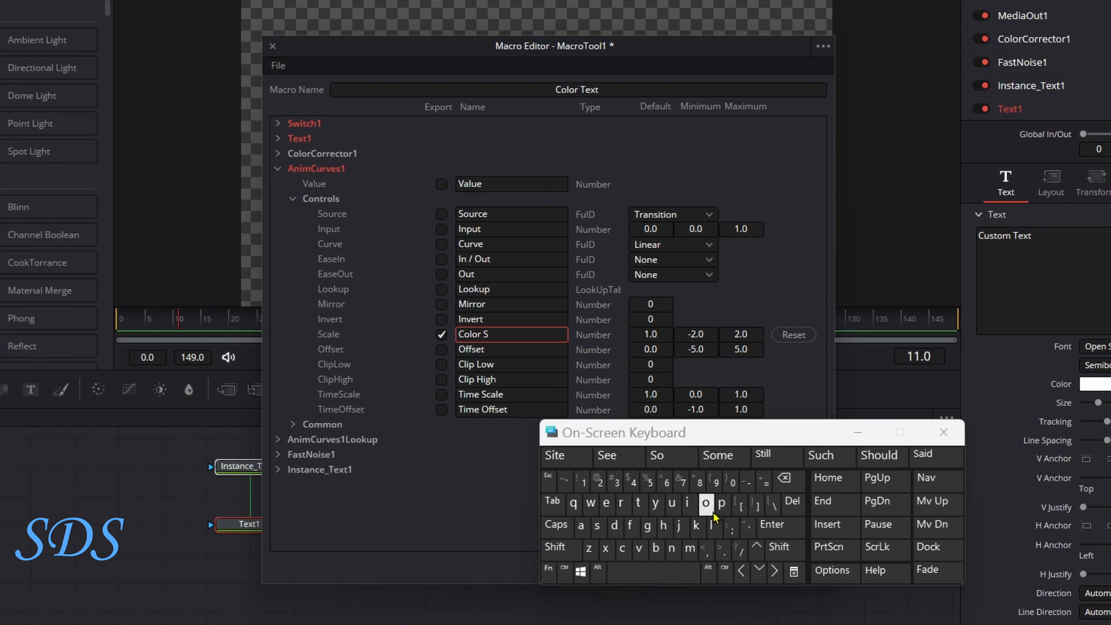
{"action": "left_click", "coordinate": [722, 503]}
{"action": "left_click", "coordinate": [606, 504]}
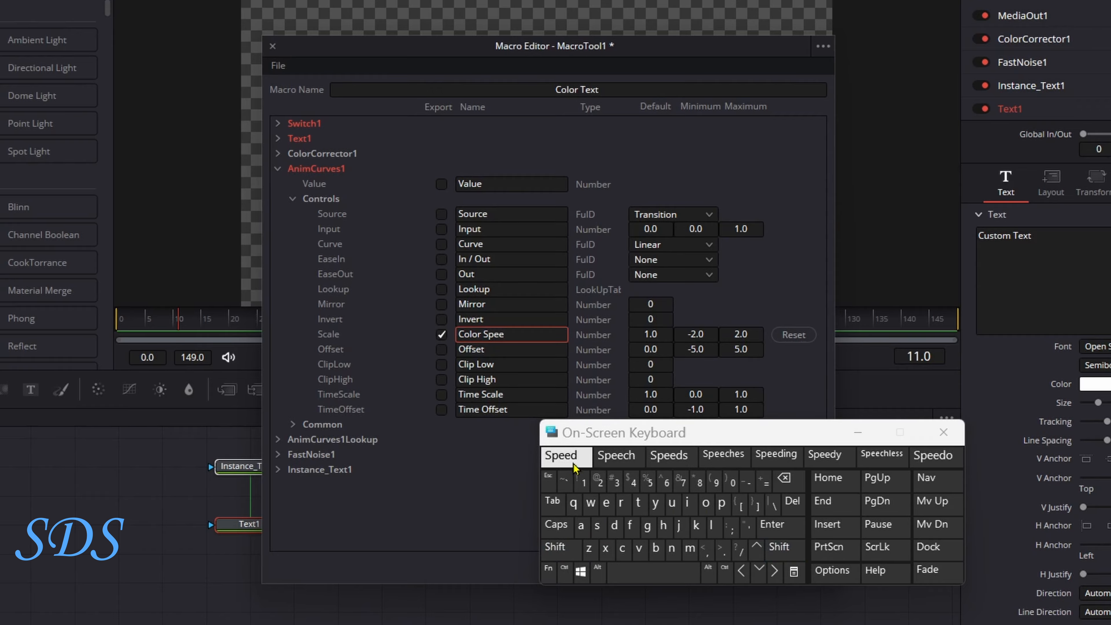
{"action": "left_click", "coordinate": [564, 455]}
Save the macro as the group Color Text.setting in Fusion's Templates > Edit > Titles > Random Color-Text folder and close the Macro Editor.
{"action": "left_click", "coordinate": [280, 72]}
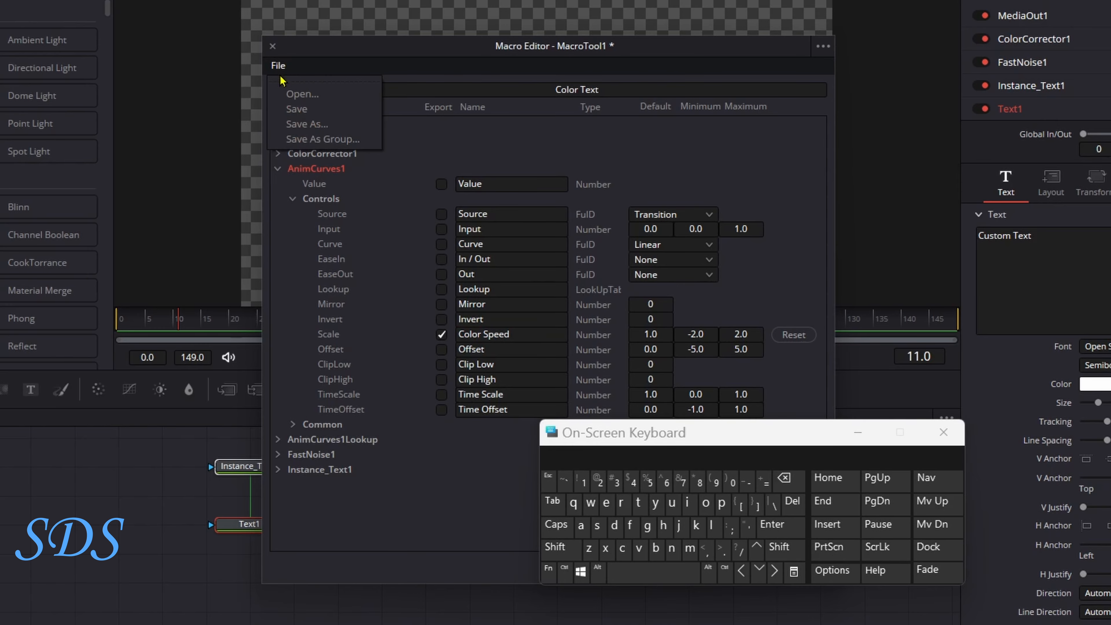
{"action": "left_click", "coordinate": [324, 139]}
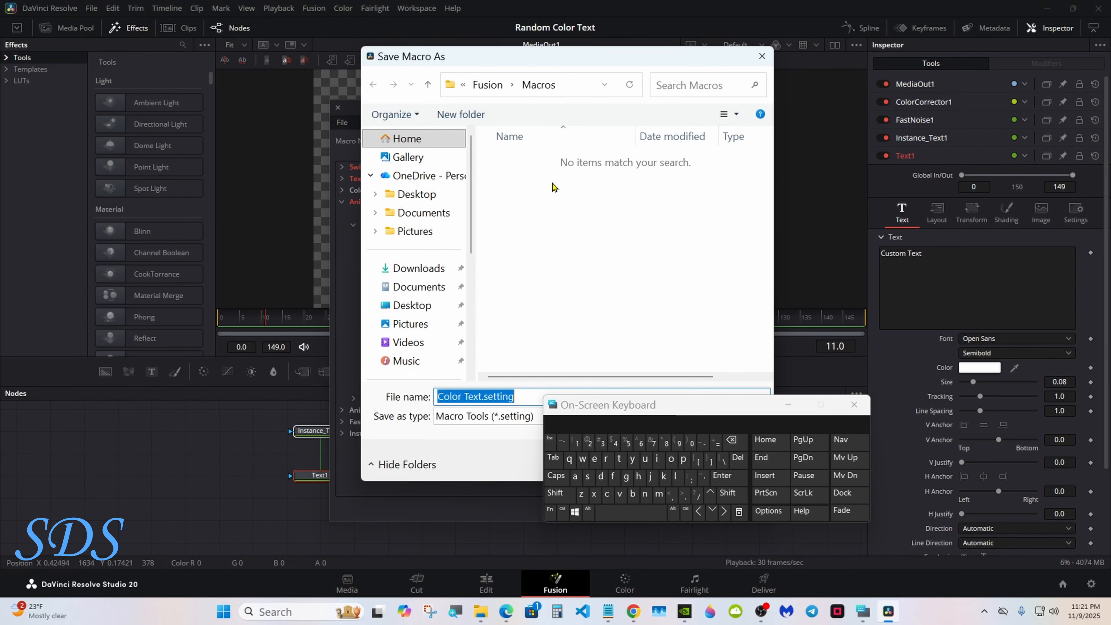
{"action": "left_click", "coordinate": [498, 88]}
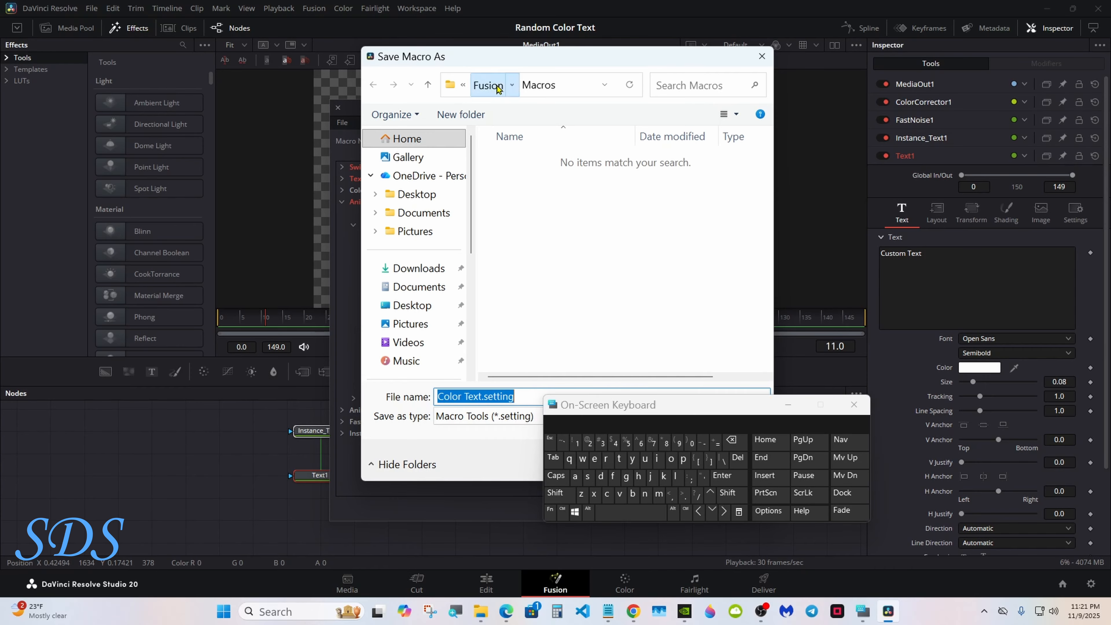
{"action": "scroll", "coordinate": [676, 339], "scroll_direction": "down", "scroll_amount": 2}
{"action": "double_click", "coordinate": [570, 373]}
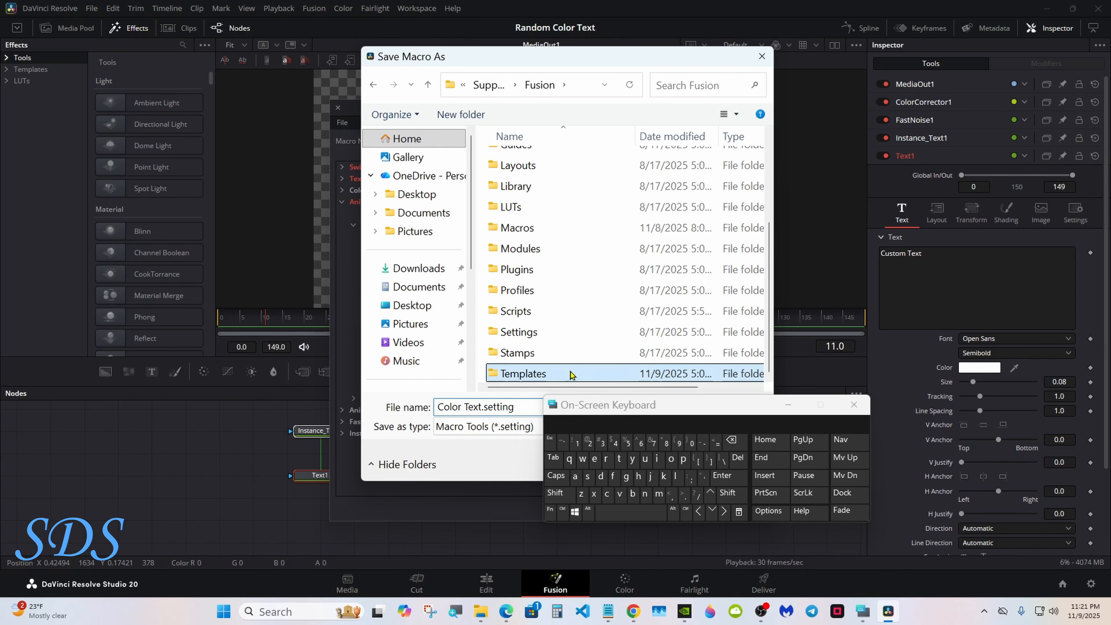
{"action": "double_click", "coordinate": [565, 169]}
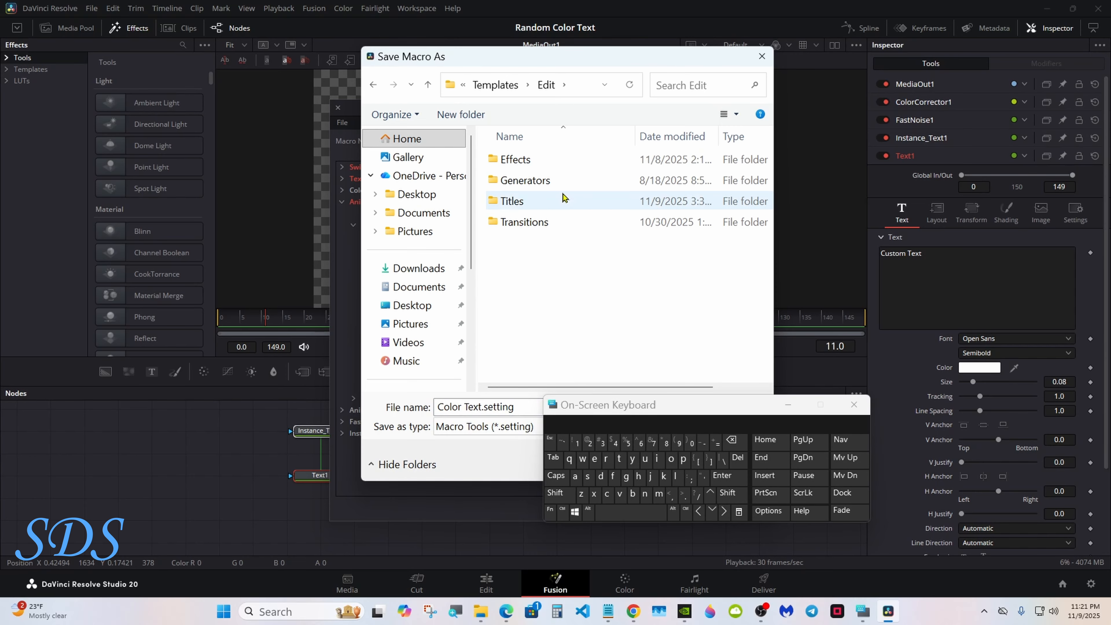
{"action": "double_click", "coordinate": [564, 205]}
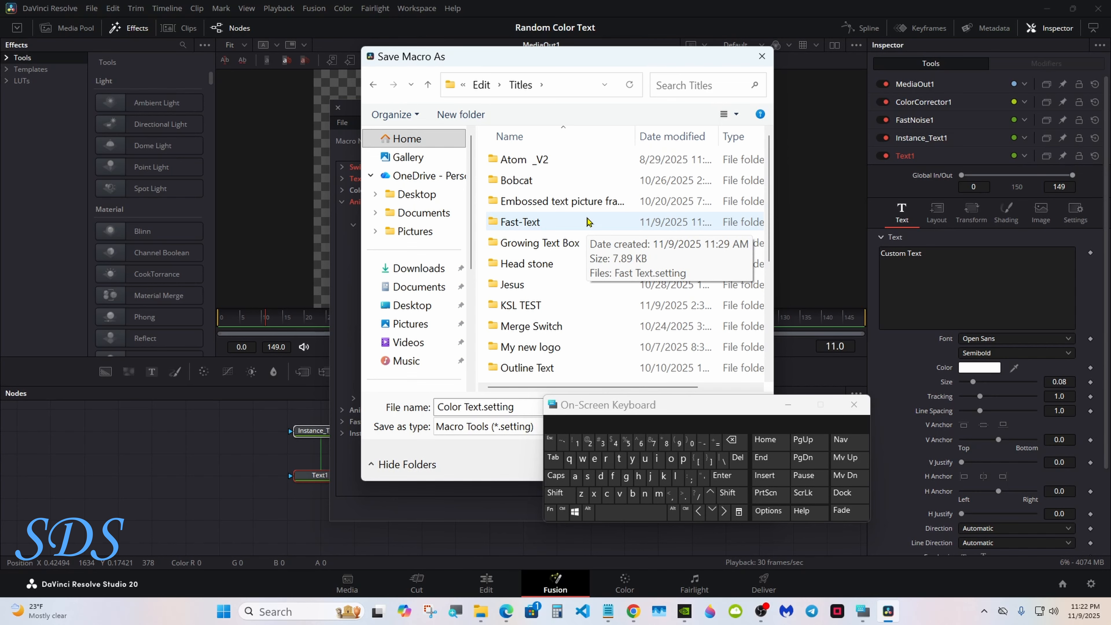
{"action": "scroll", "coordinate": [587, 222], "scroll_direction": "down", "scroll_amount": 3}
{"action": "double_click", "coordinate": [592, 289]}
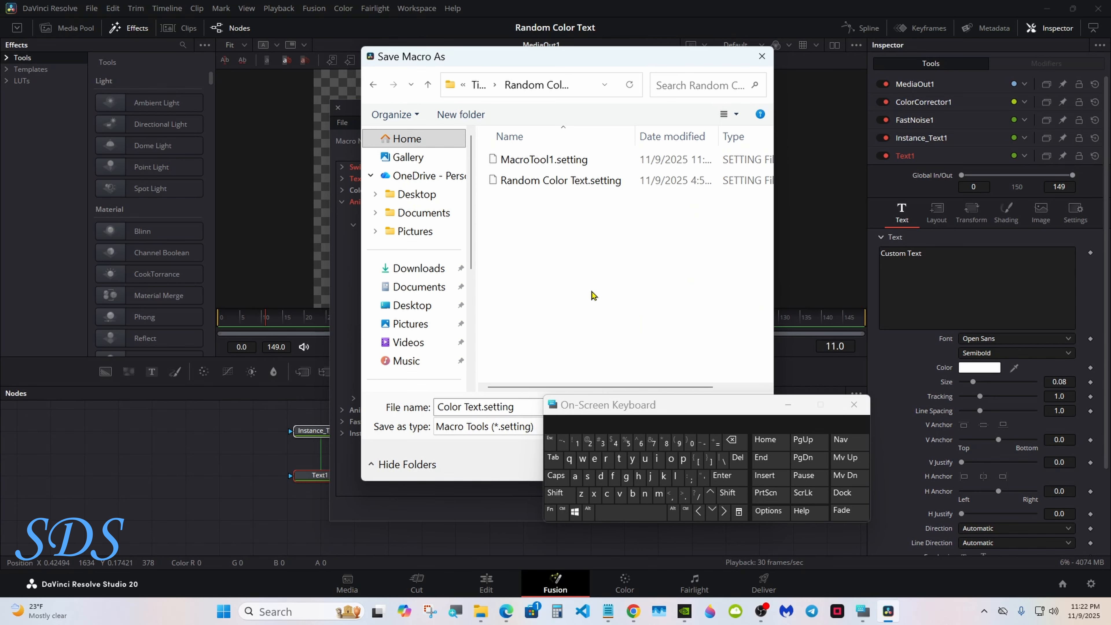
{"action": "left_click_drag", "start_coordinate": [616, 407], "coordinate": [807, 410]}
{"action": "left_click", "coordinate": [677, 462]}
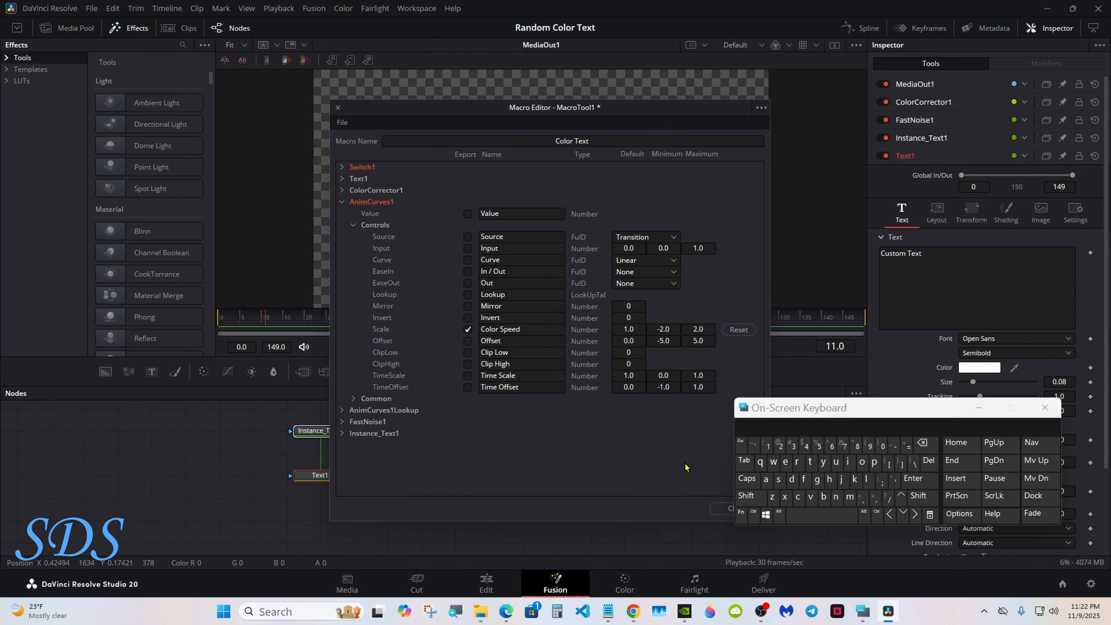
{"action": "left_click", "coordinate": [979, 408]}
{"action": "left_click", "coordinate": [728, 508]}
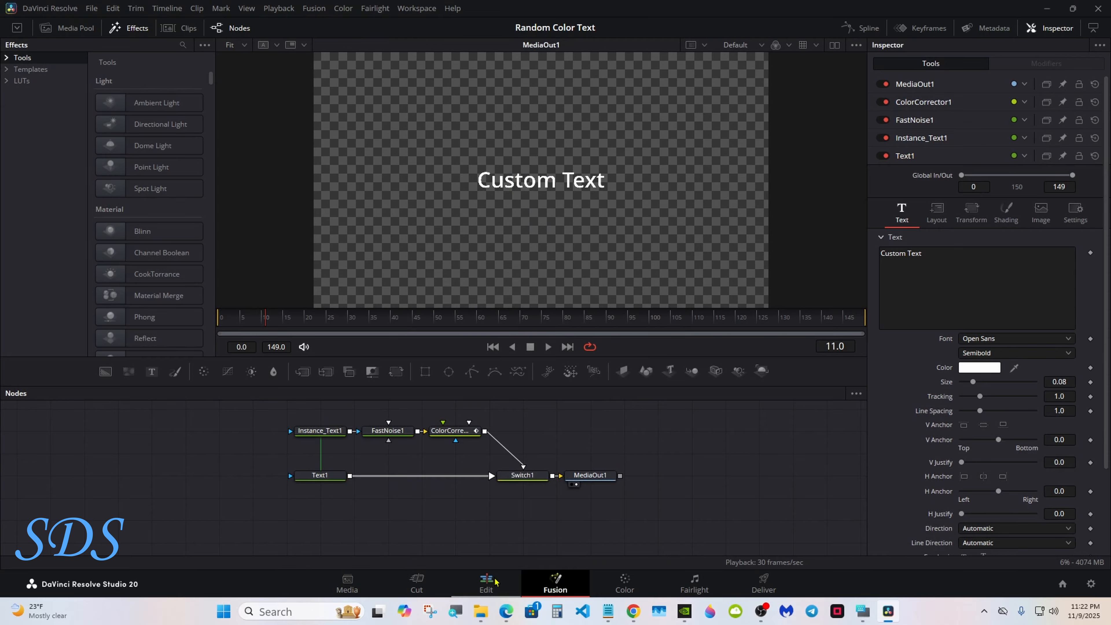
On the Edit page, add the Color Text title from Random Color-Text to Video 1 and set its Source to Random Color.
{"action": "left_click", "coordinate": [489, 584]}
{"action": "left_click", "coordinate": [16, 336]}
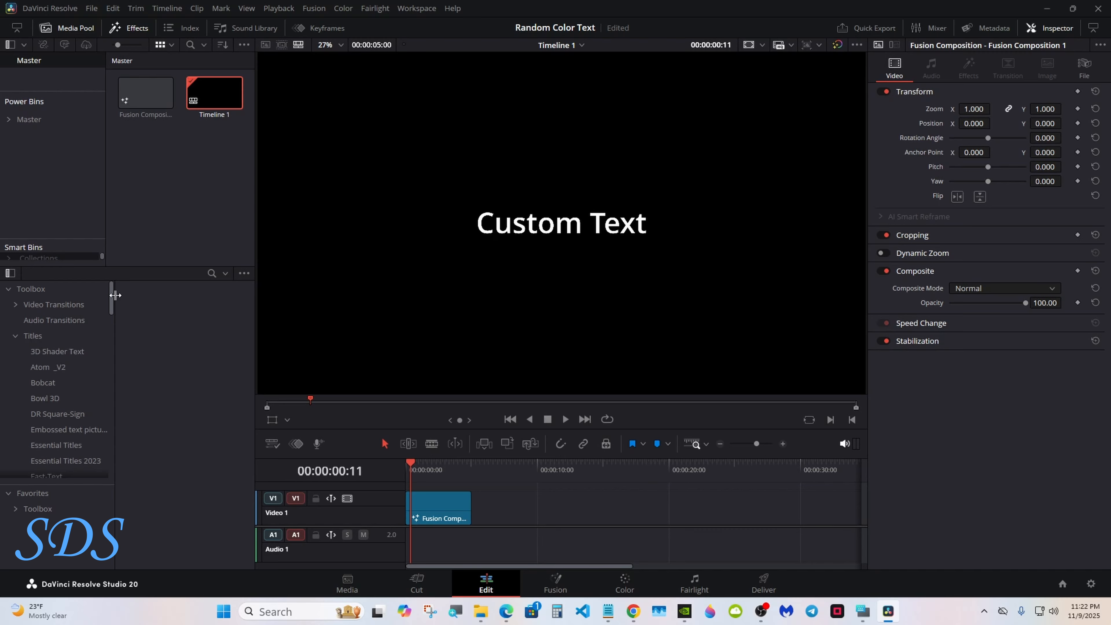
{"action": "left_click_drag", "start_coordinate": [112, 293], "coordinate": [114, 366]}
{"action": "left_click", "coordinate": [79, 368]}
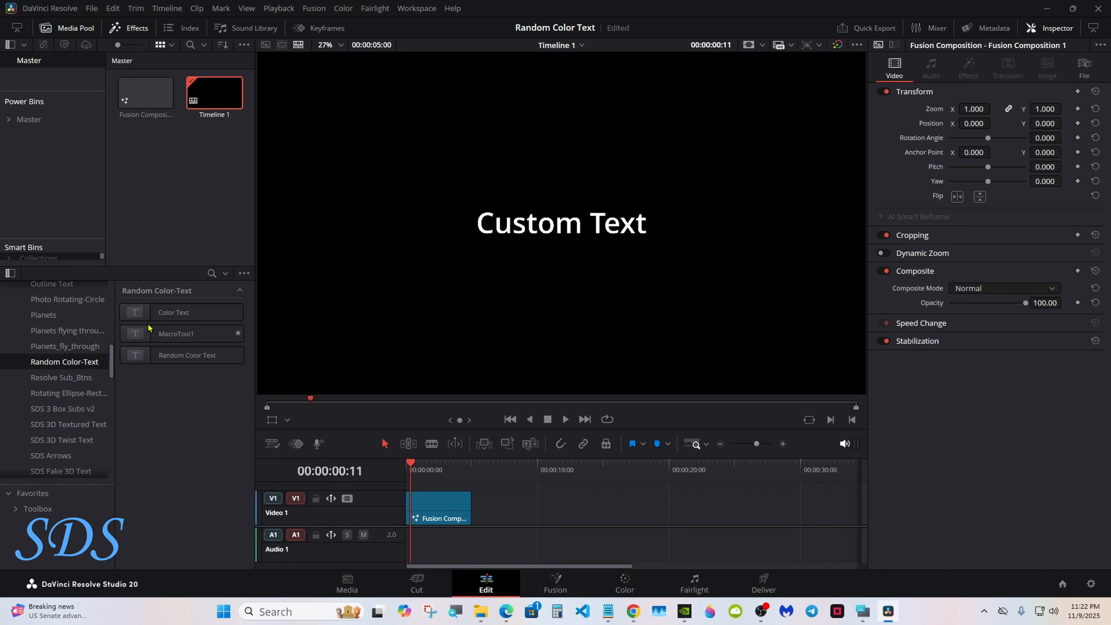
{"action": "left_click_drag", "start_coordinate": [149, 312], "coordinate": [521, 484]}
{"action": "left_click", "coordinate": [544, 471]}
{"action": "left_click", "coordinate": [546, 500]}
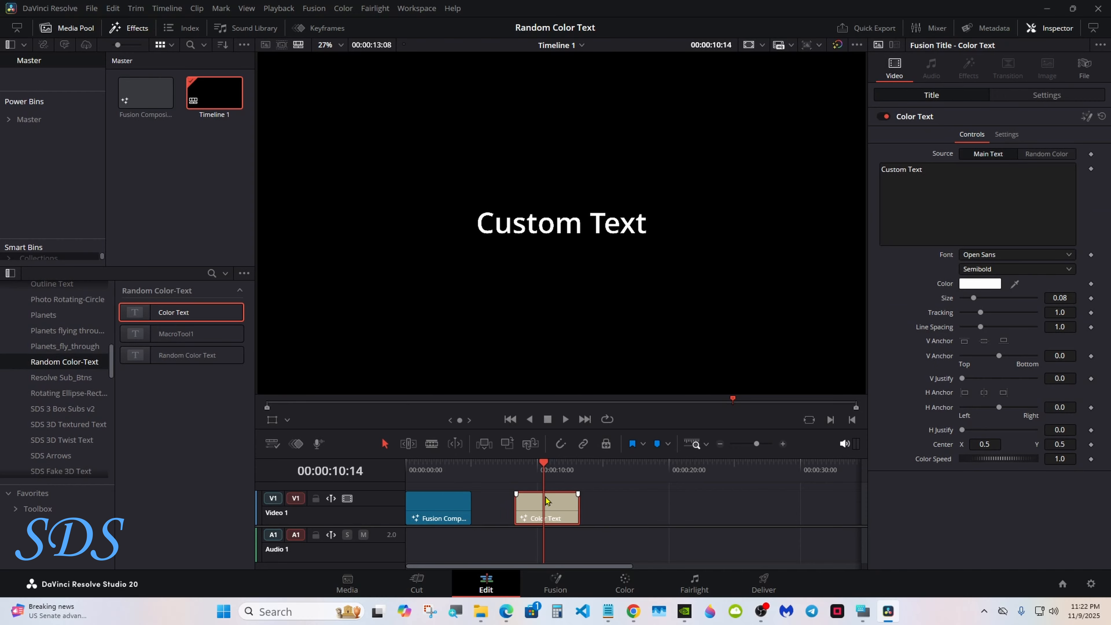
{"action": "left_click", "coordinate": [1046, 154]}
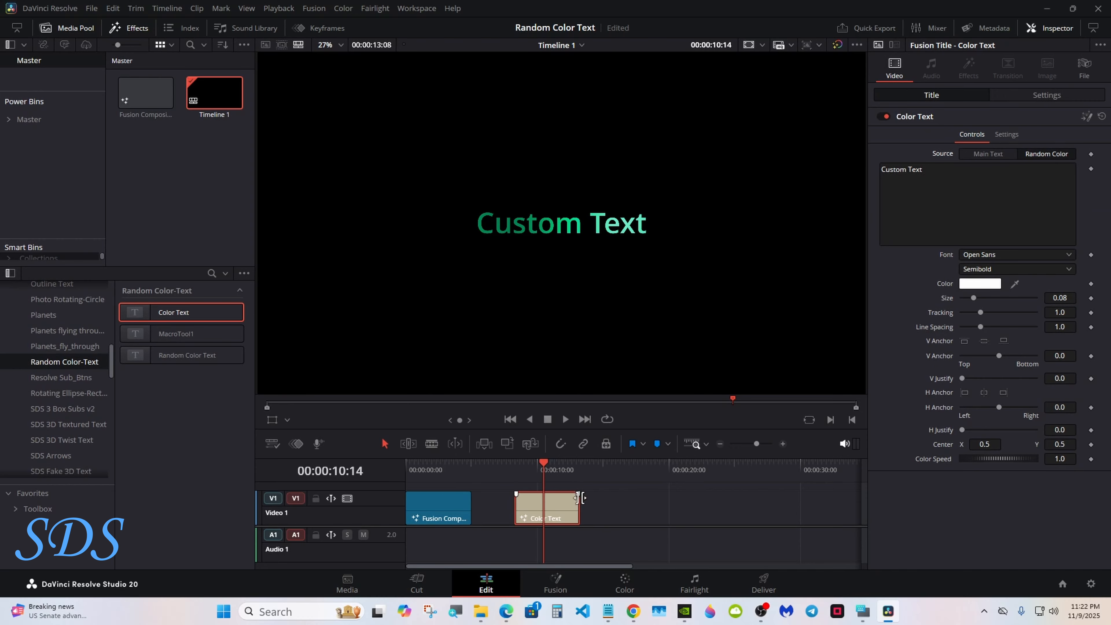
Lengthen the Color Text clip to about 25 seconds and, with snapping on, place it directly after the Fusion Composition clip.
{"action": "left_click_drag", "start_coordinate": [578, 503], "coordinate": [842, 504]}
{"action": "left_click_drag", "start_coordinate": [769, 508], "coordinate": [730, 507]}
{"action": "left_click", "coordinate": [562, 446]}
{"action": "left_click", "coordinate": [476, 474]}
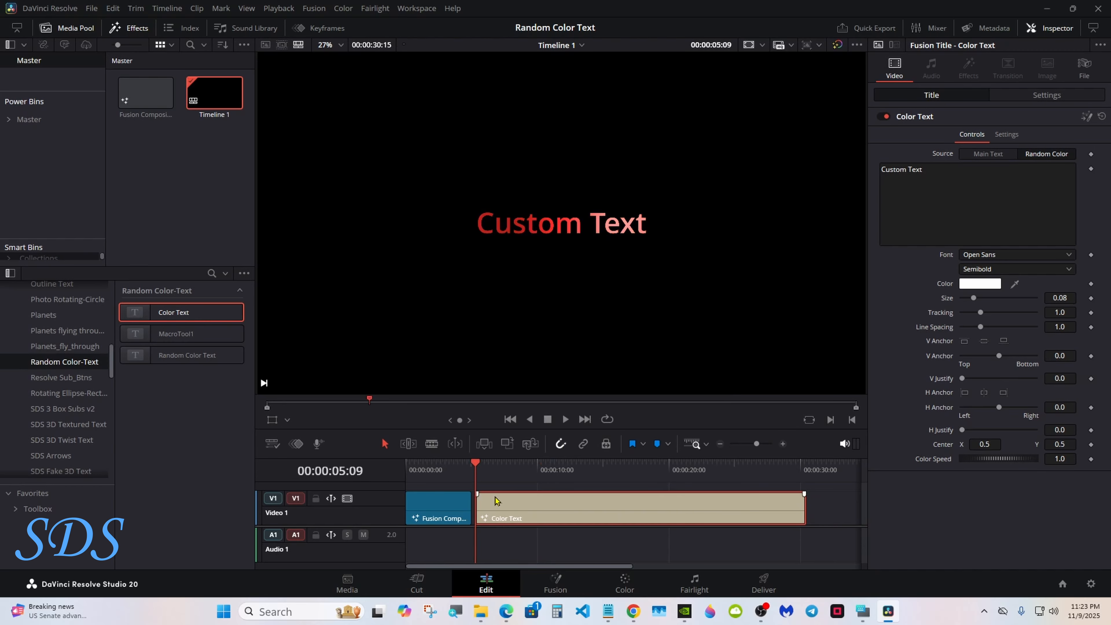
{"action": "left_click_drag", "start_coordinate": [492, 508], "coordinate": [488, 508]}
Set the title's Color Speed to 3.638 and play back the color animation from the clip's start.
{"action": "left_click", "coordinate": [565, 420]}
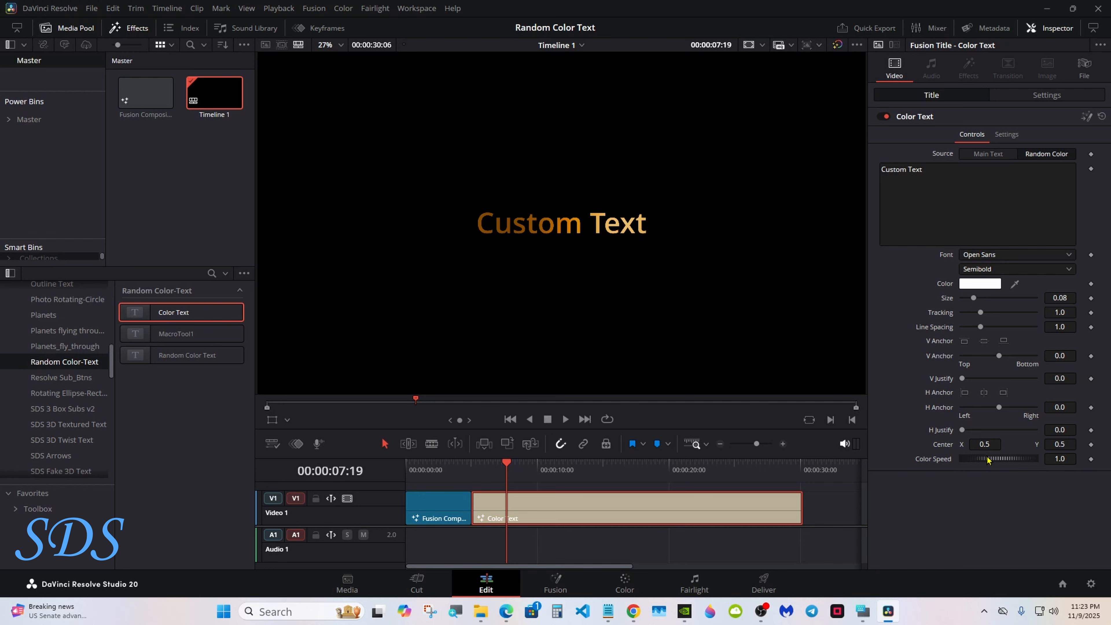
{"action": "left_click_drag", "start_coordinate": [988, 459], "coordinate": [1040, 461]}
{"action": "left_click", "coordinate": [473, 472]}
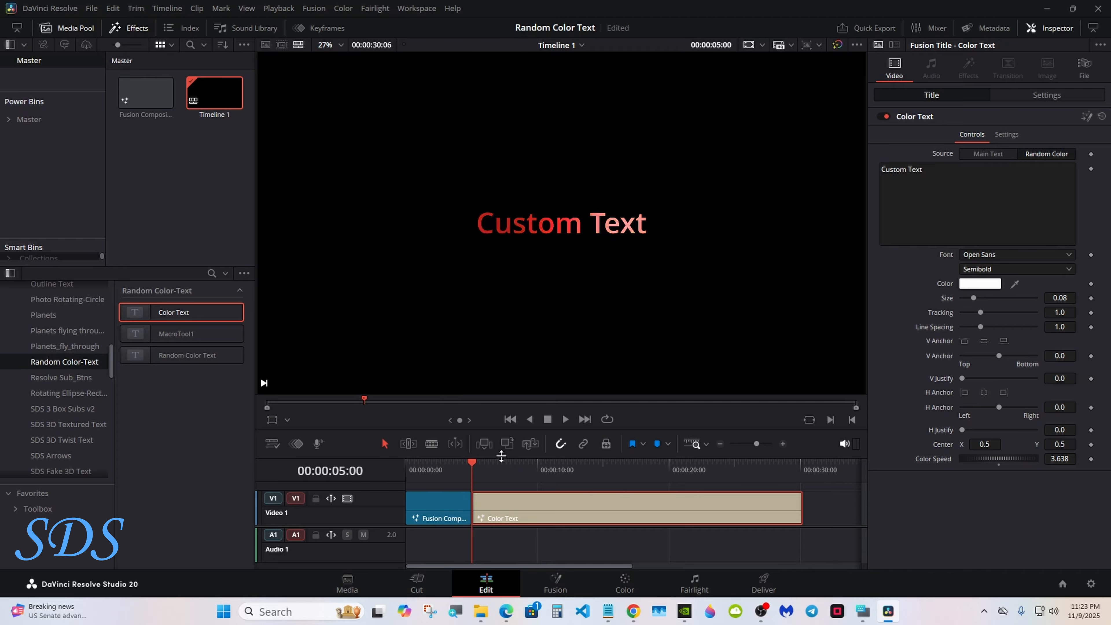
{"action": "left_click", "coordinate": [566, 421]}
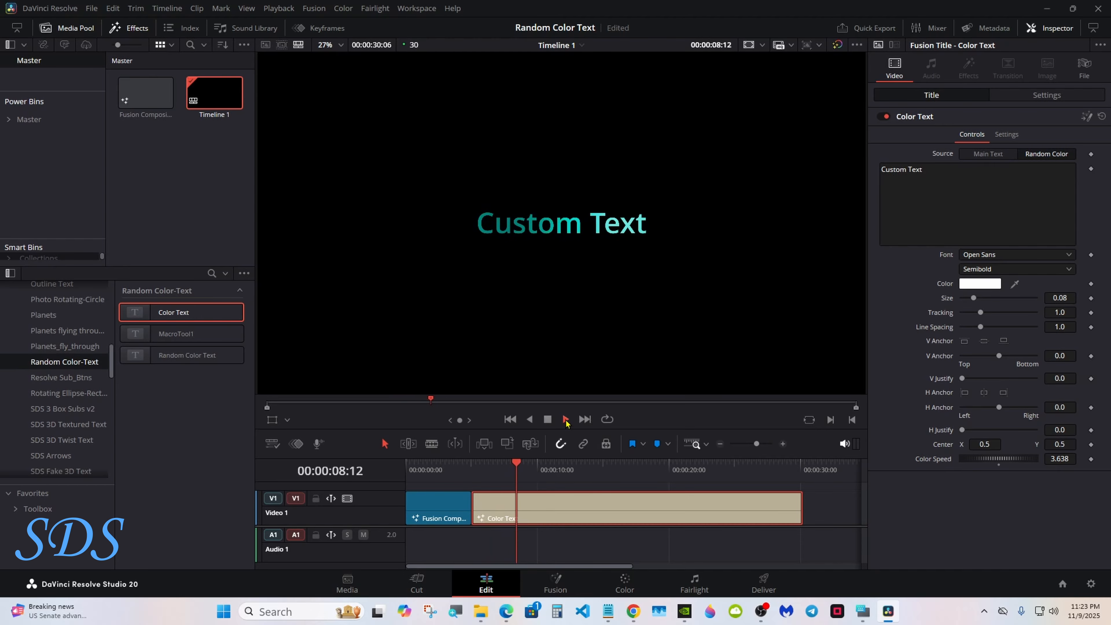
{"action": "key", "text": "space"}
Set the title's Source to Main Text and its text color to blue.
{"action": "left_click", "coordinate": [989, 154]}
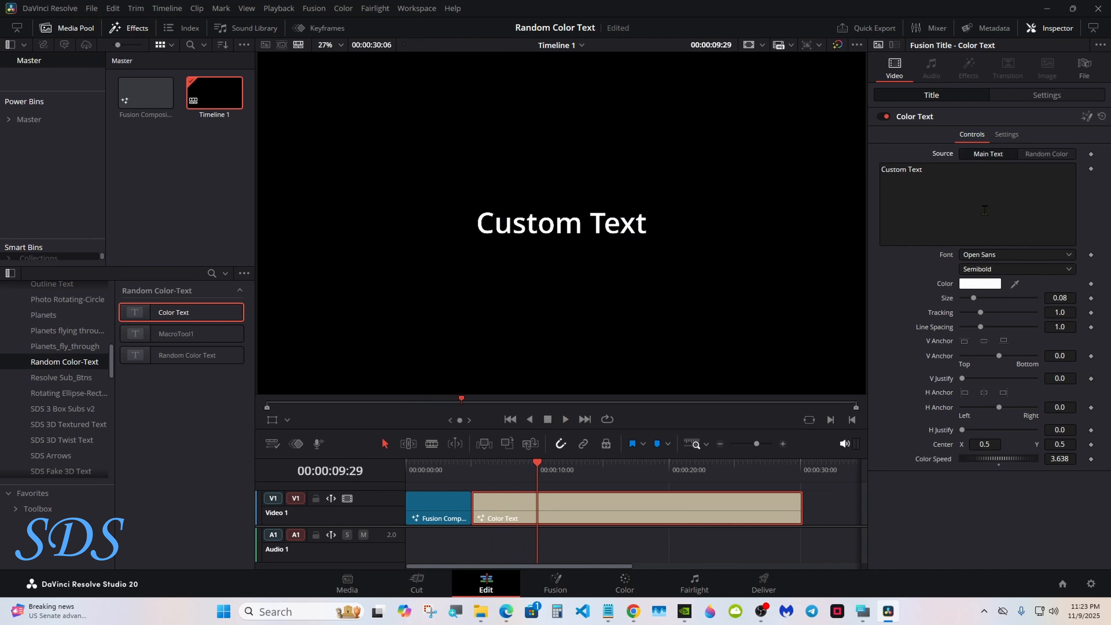
{"action": "left_click", "coordinate": [980, 284]}
{"action": "left_click", "coordinate": [578, 216]}
{"action": "left_click_drag", "start_coordinate": [567, 174], "coordinate": [675, 337]}
{"action": "left_click_drag", "start_coordinate": [726, 367], "coordinate": [697, 364]}
{"action": "left_click", "coordinate": [777, 557]}
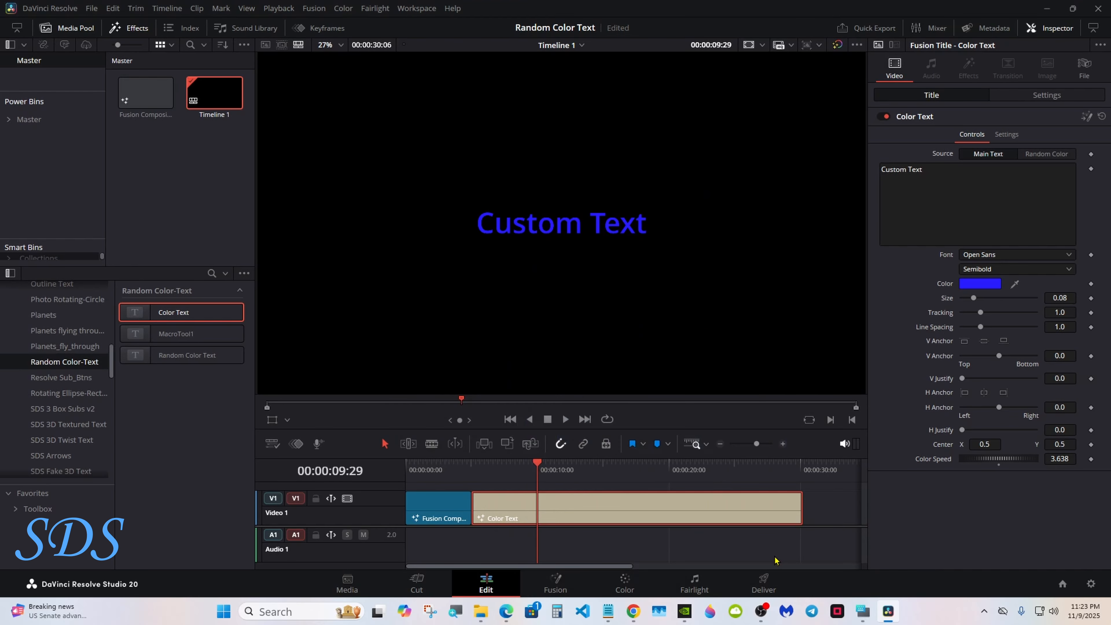
Set the title's Source to Random Color and its Size to 0.1693, and play the animated text.
{"action": "left_click", "coordinate": [1047, 157]}
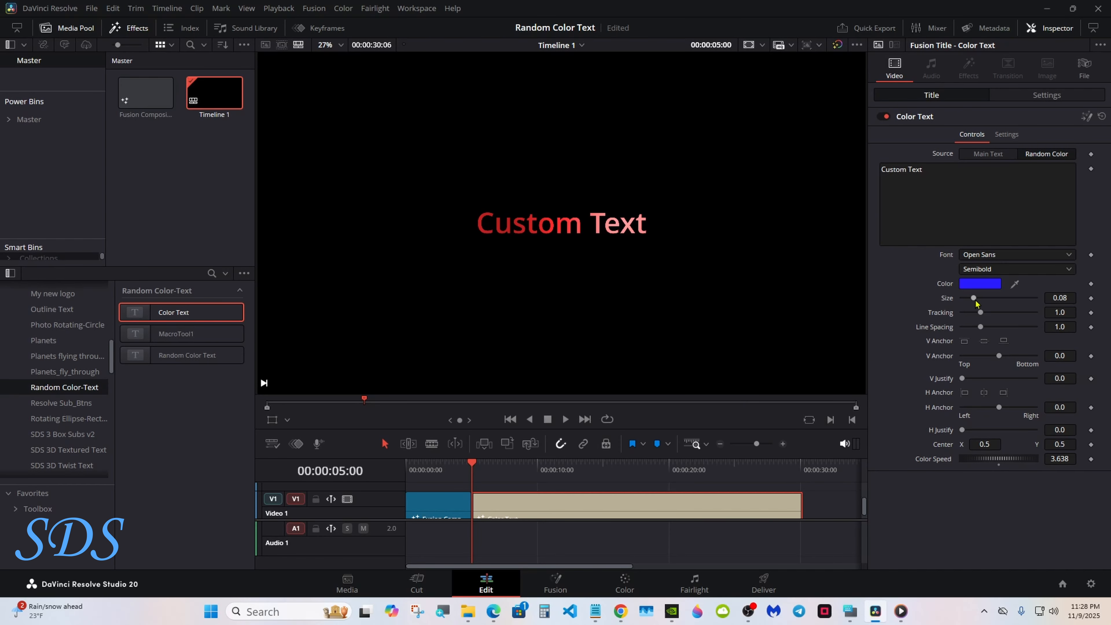
{"action": "left_click_drag", "start_coordinate": [975, 301], "coordinate": [987, 298]}
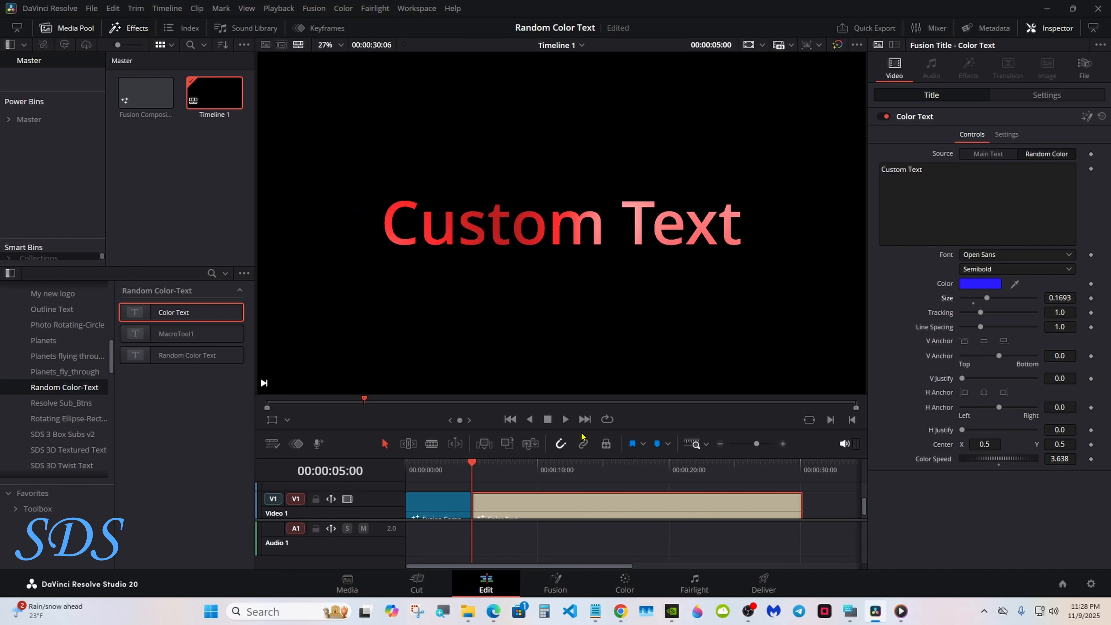
{"action": "left_click", "coordinate": [565, 419]}
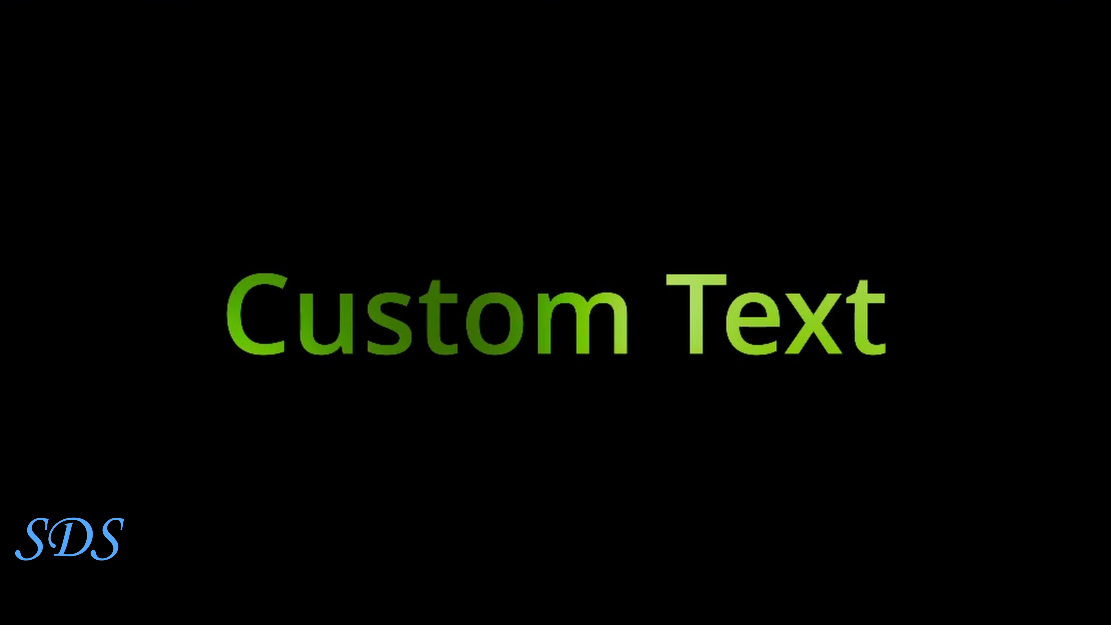